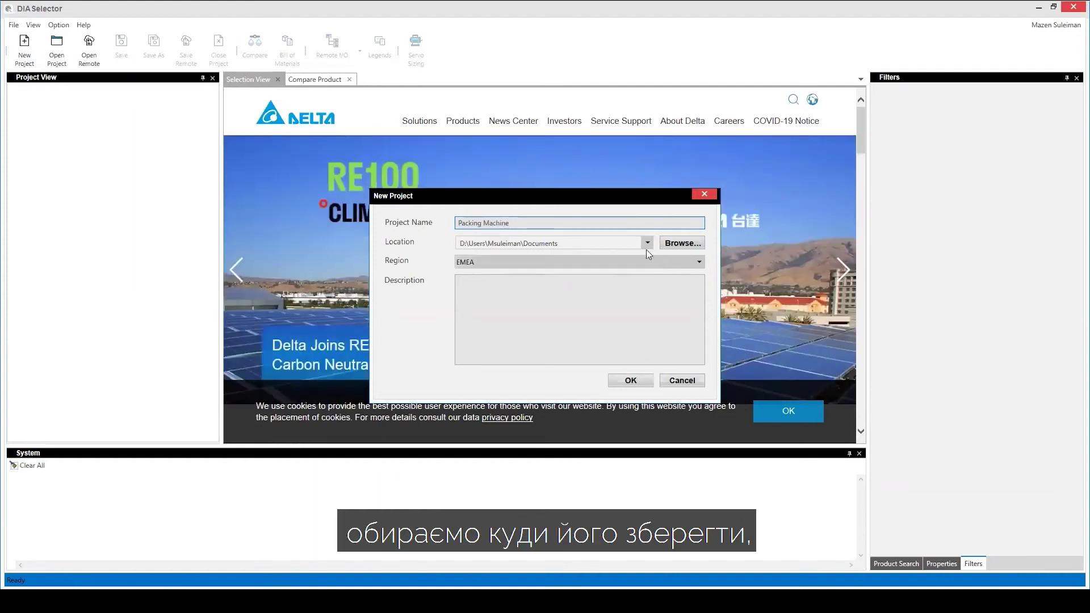
# Create the Packing Machine project, confirming replacement of the existing project of that name.
pyautogui.click(643, 380)
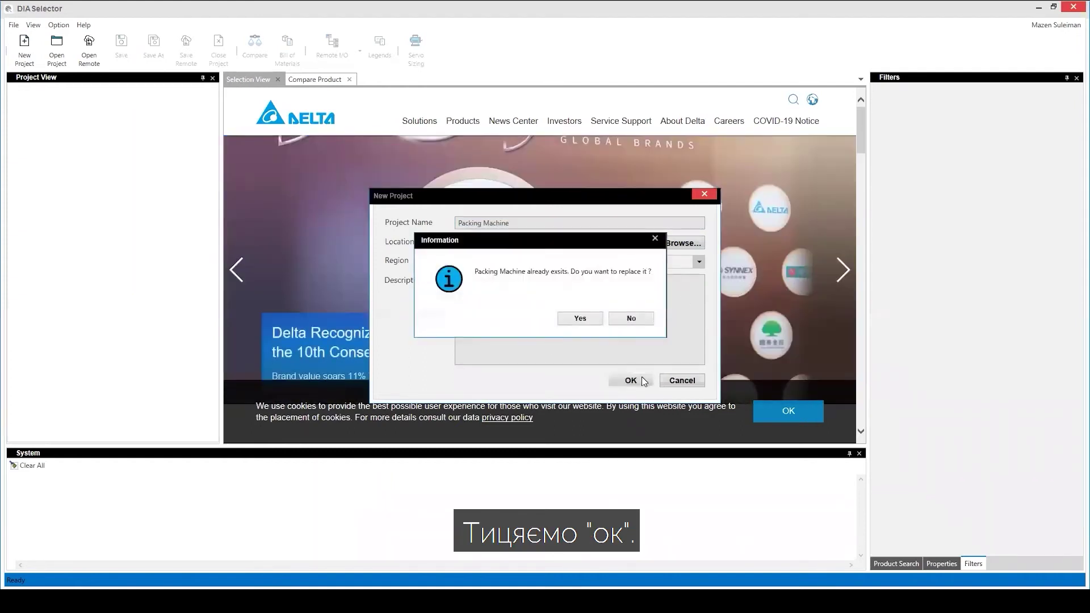
pyautogui.click(594, 317)
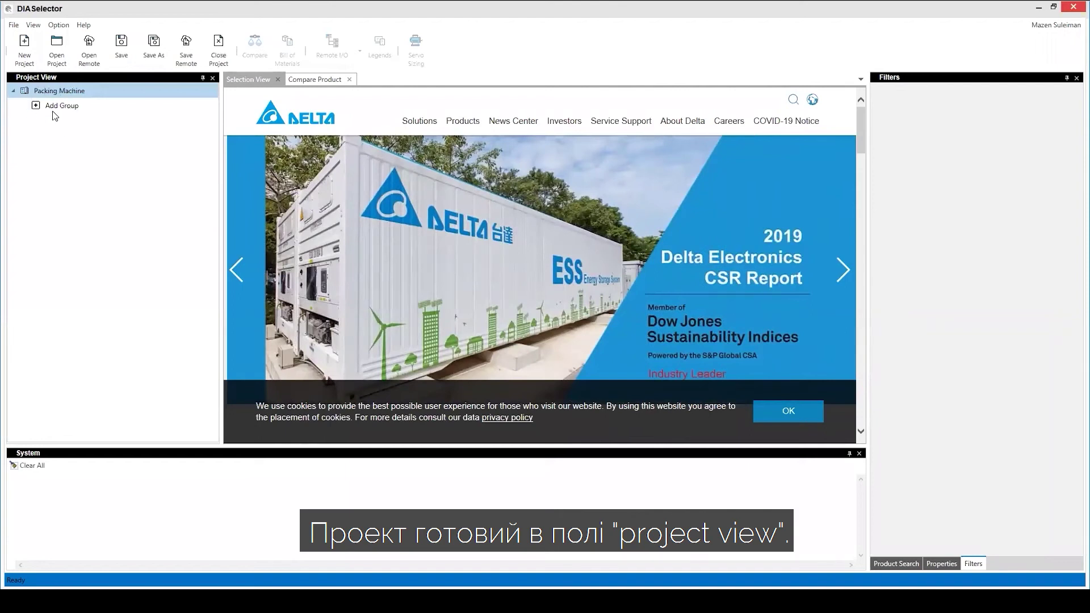
# Add a 'HW Config' group to Packing Machine with every protocol except RS422.
pyautogui.click(45, 105)
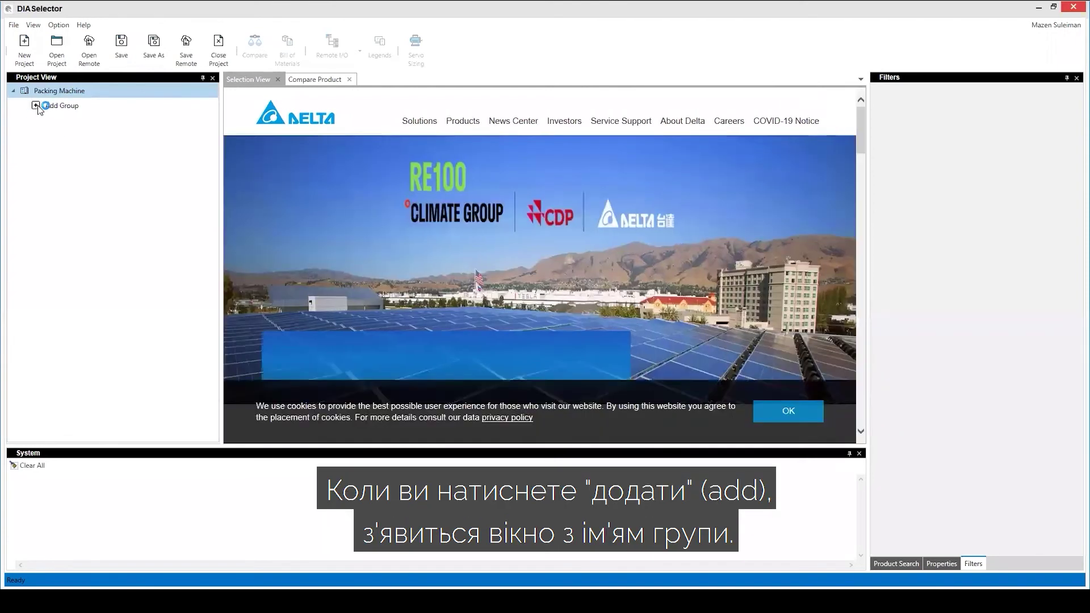
pyautogui.write('H')
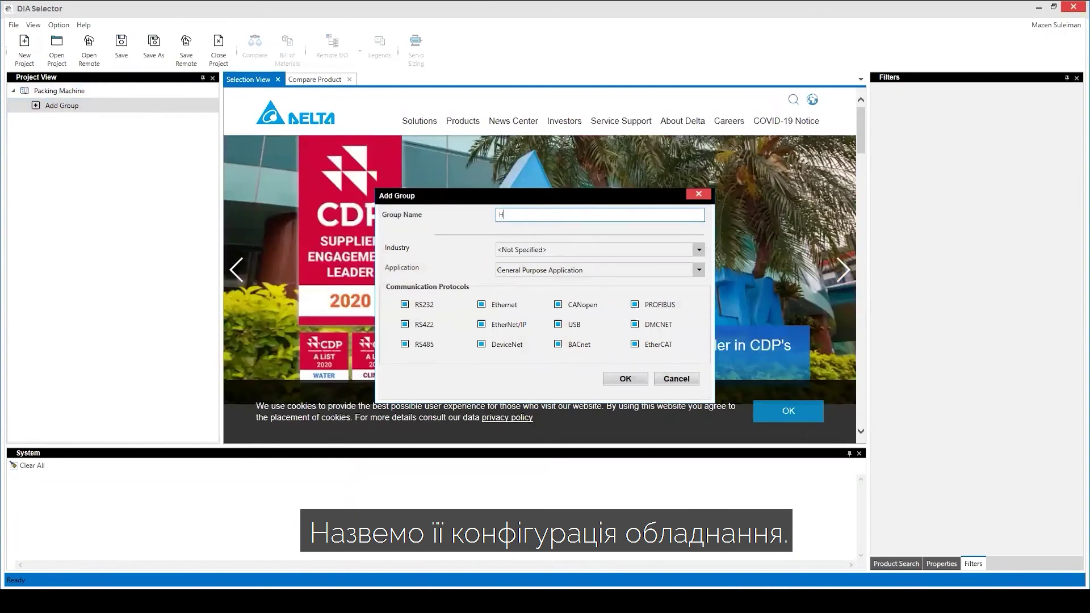
pyautogui.write('W Config')
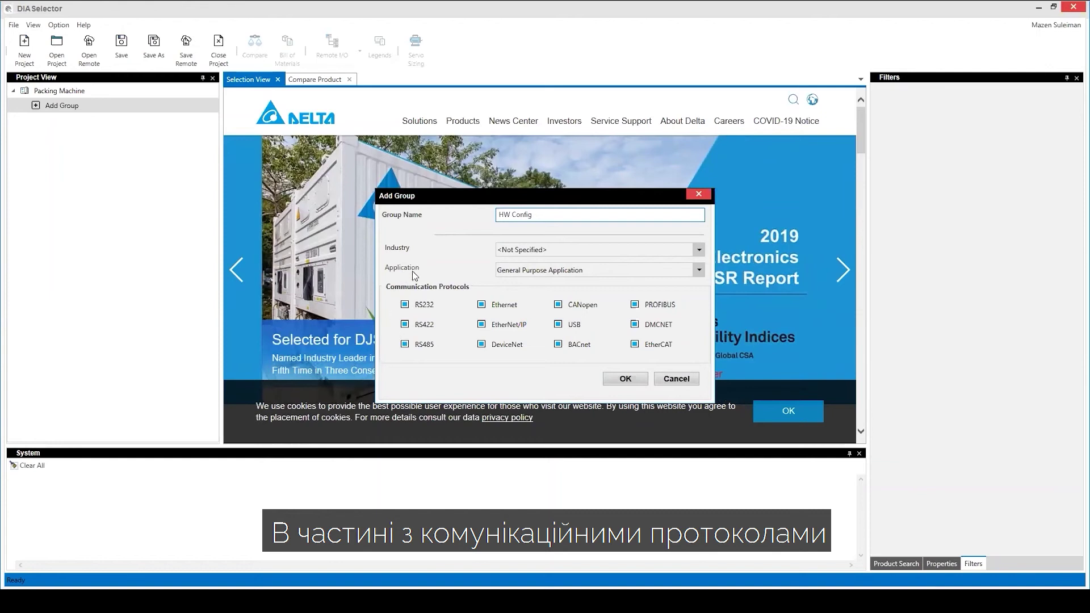
pyautogui.click(405, 327)
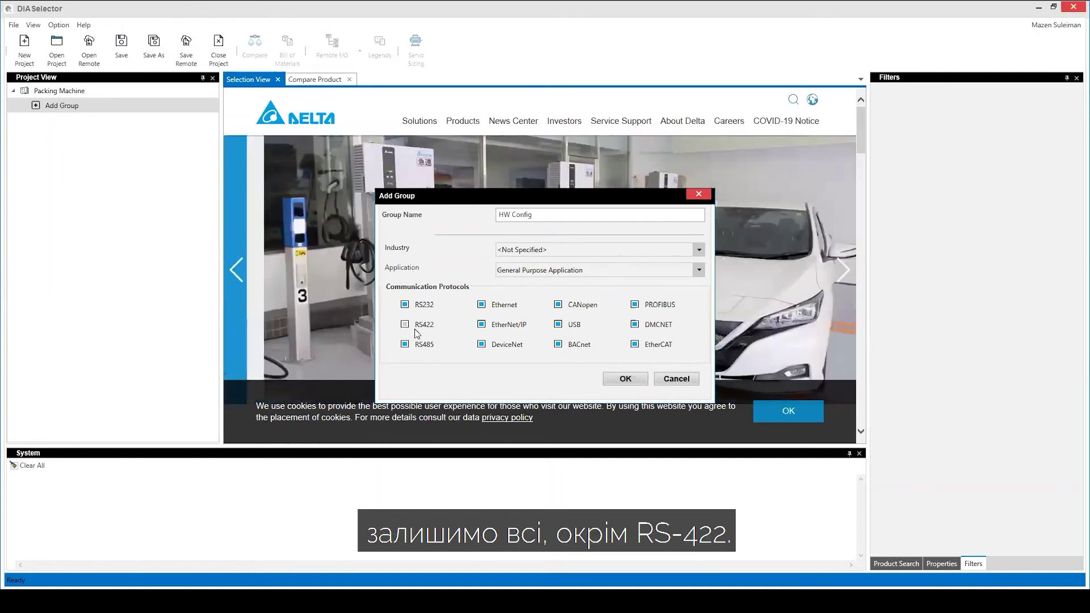
pyautogui.click(625, 379)
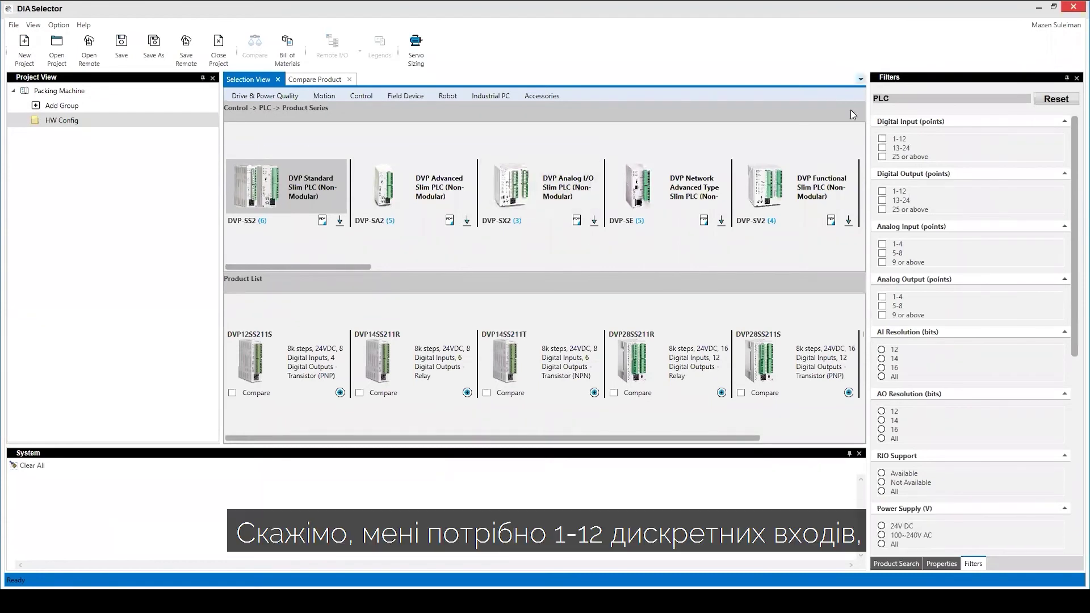
# Filter PLCs to Digital Input 1-12 and Digital Output 1-12, with AI and AO Resolution set to All.
pyautogui.click(883, 139)
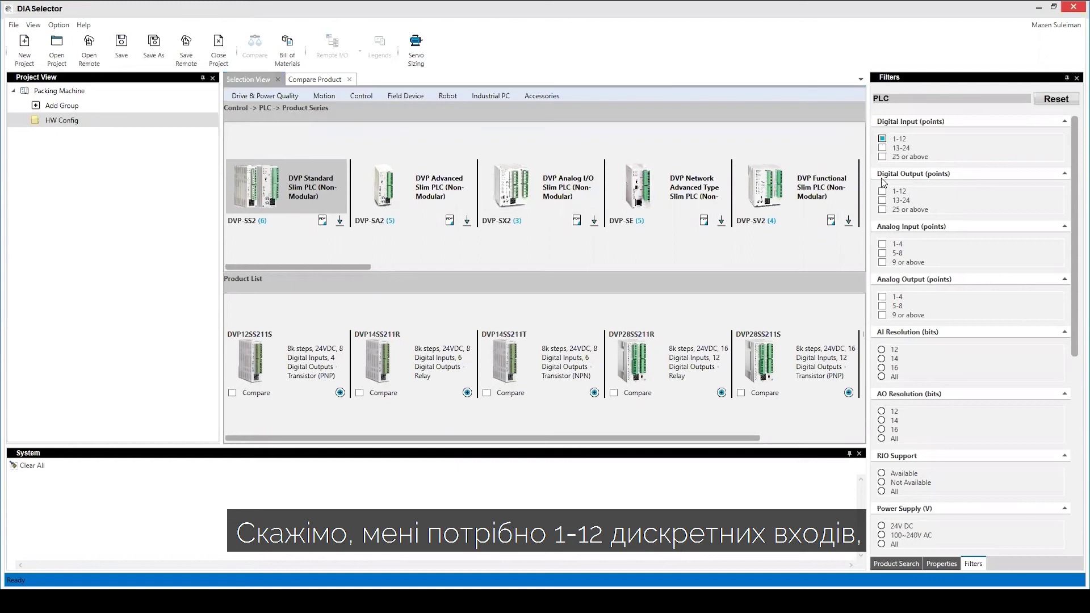
pyautogui.click(883, 192)
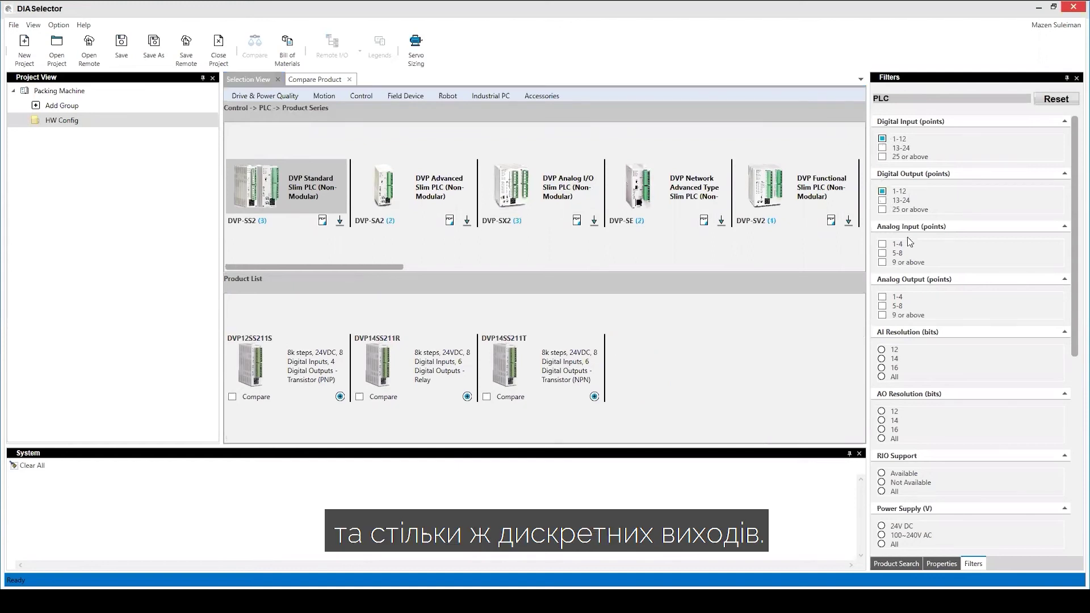
pyautogui.scroll(-3, 926, 282)
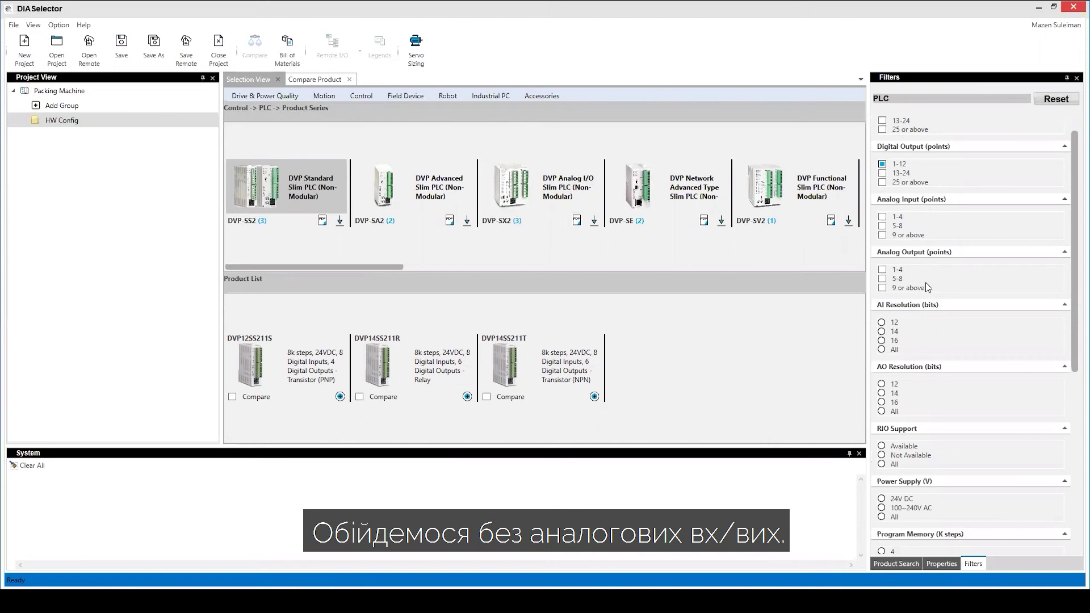
pyautogui.click(882, 295)
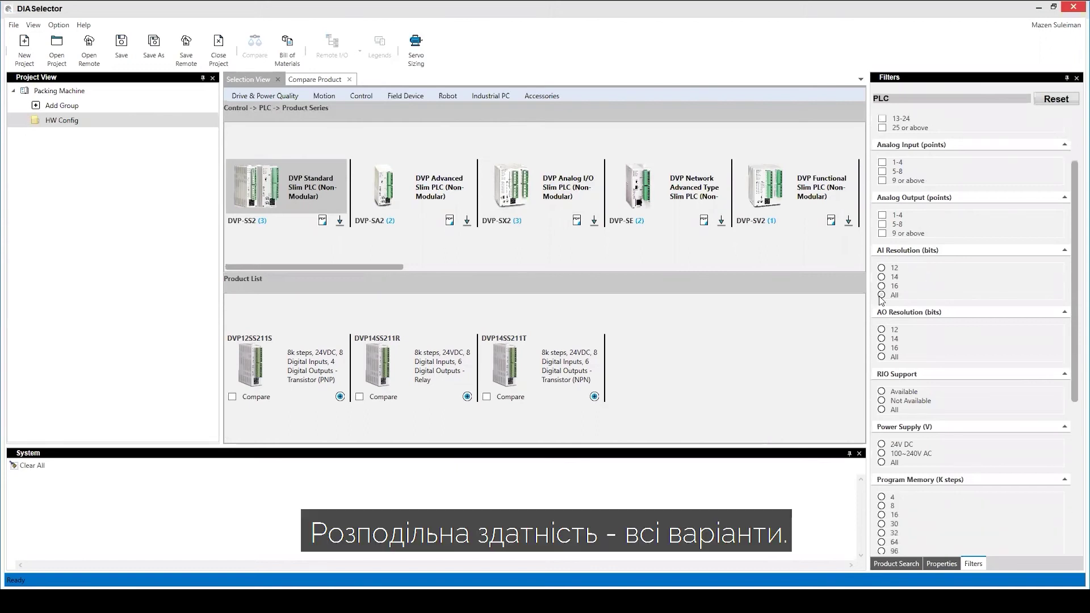
pyautogui.click(881, 357)
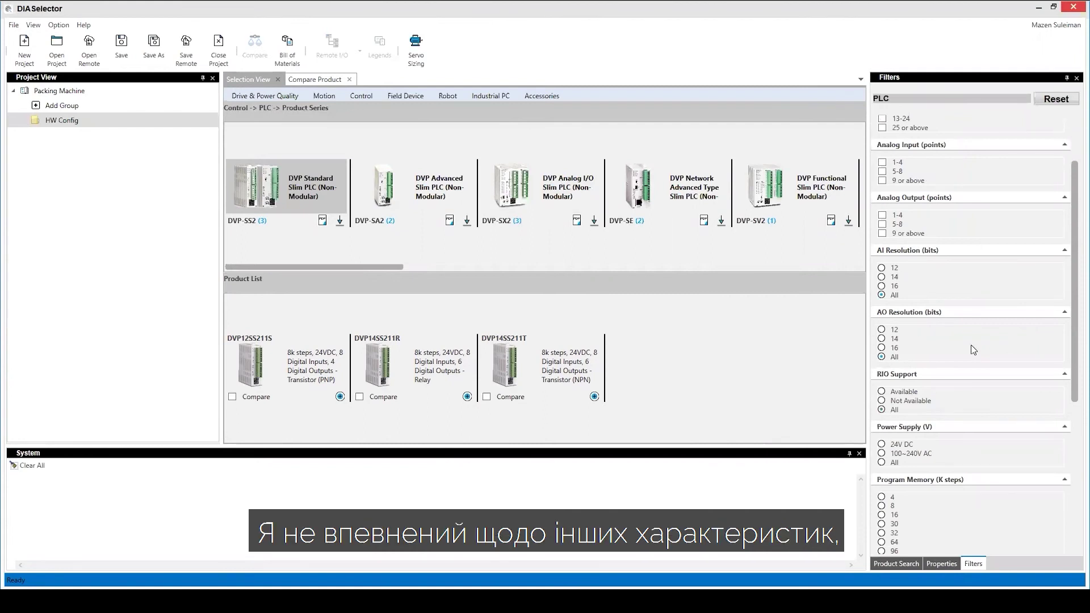
pyautogui.scroll(-5, 955, 359)
pyautogui.scroll(-4, 965, 420)
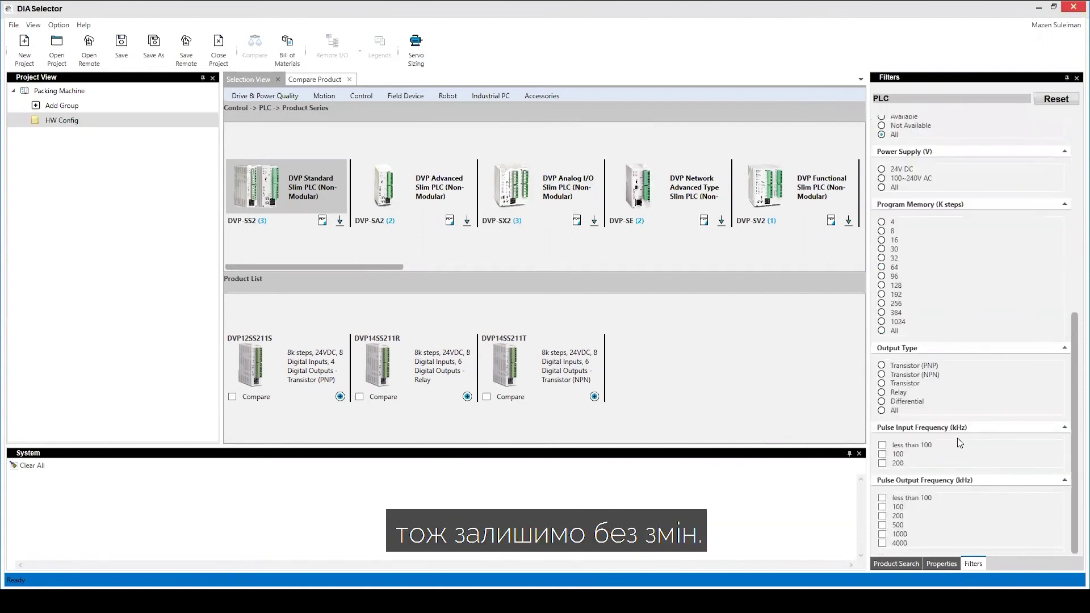
pyautogui.scroll(3, 952, 437)
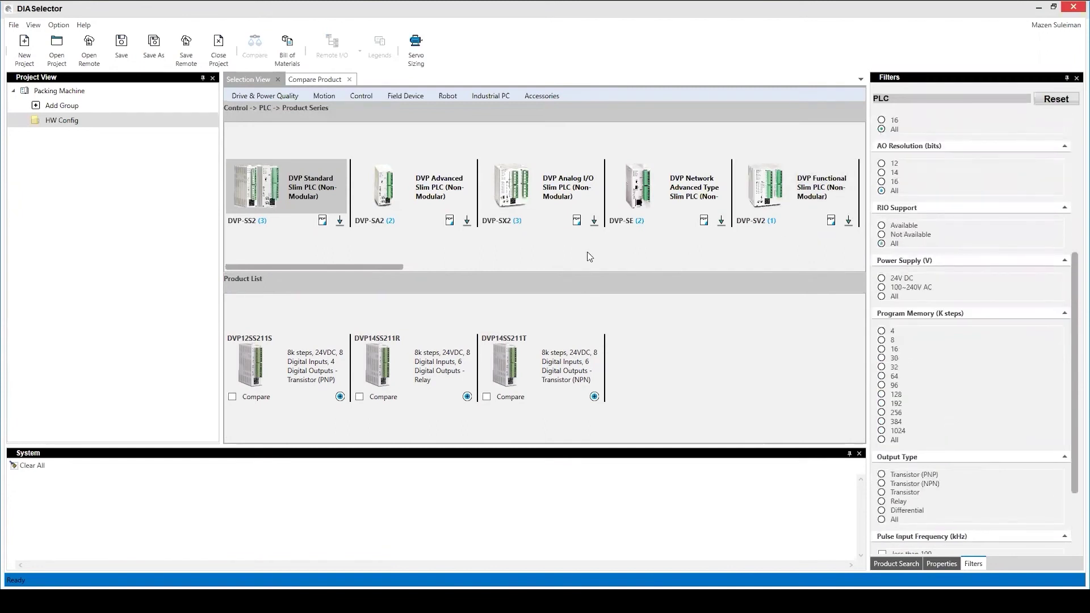
pyautogui.moveTo(390, 265); pyautogui.dragTo(784, 284)
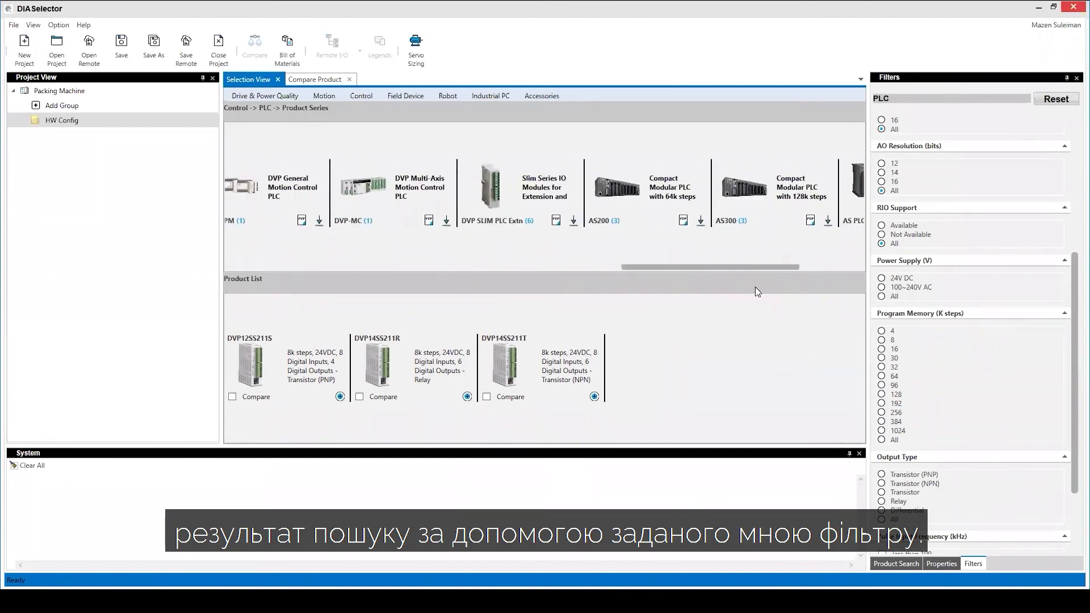
# Open the AS200 series and mark AS218PX-A and AS218RX-A for comparison.
pyautogui.click(615, 203)
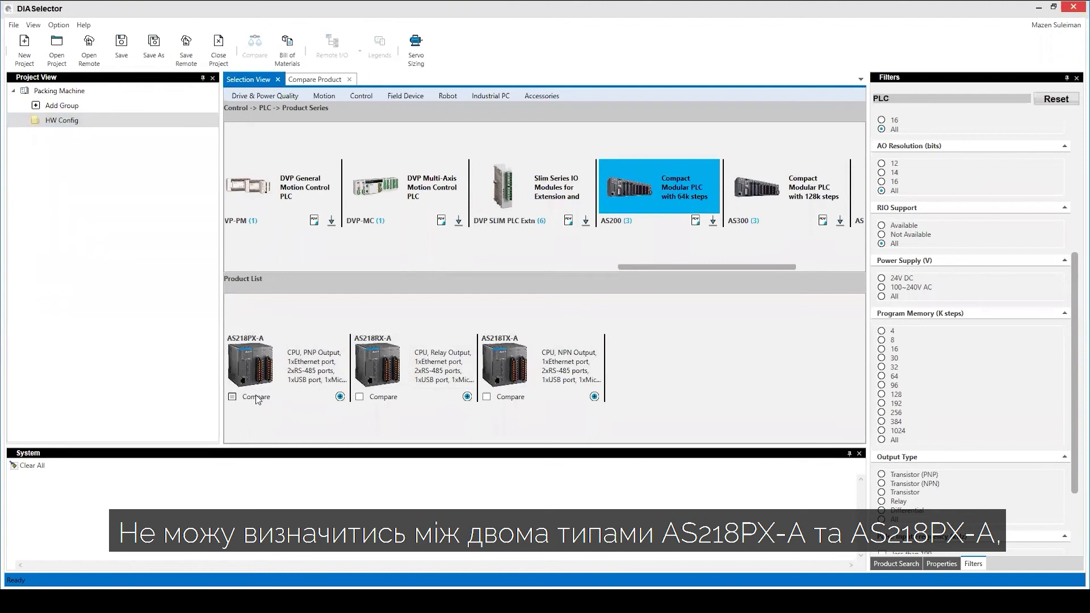
pyautogui.click(232, 397)
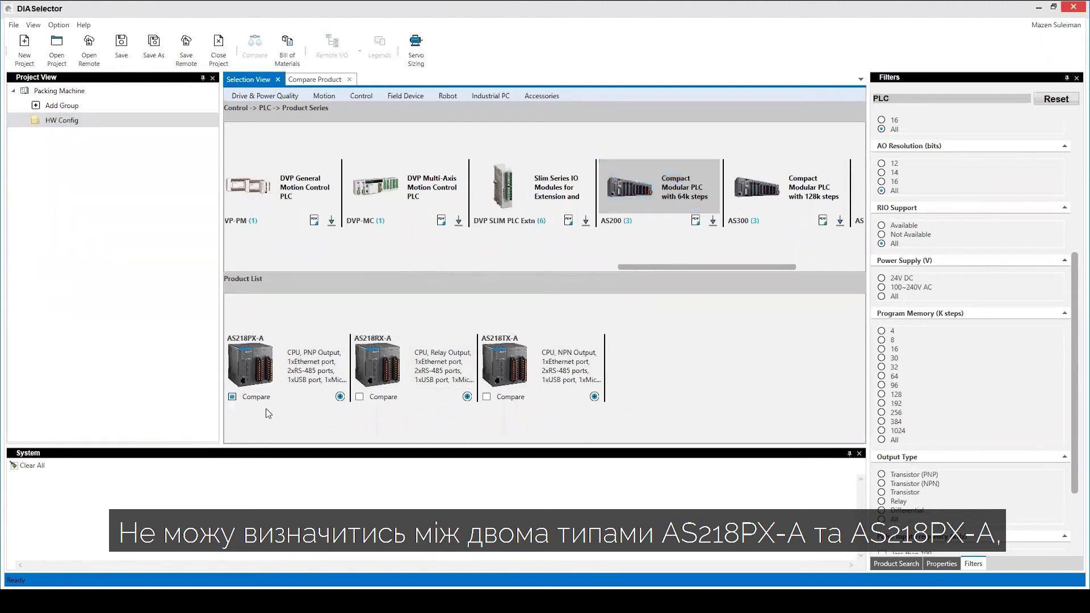
pyautogui.click(360, 397)
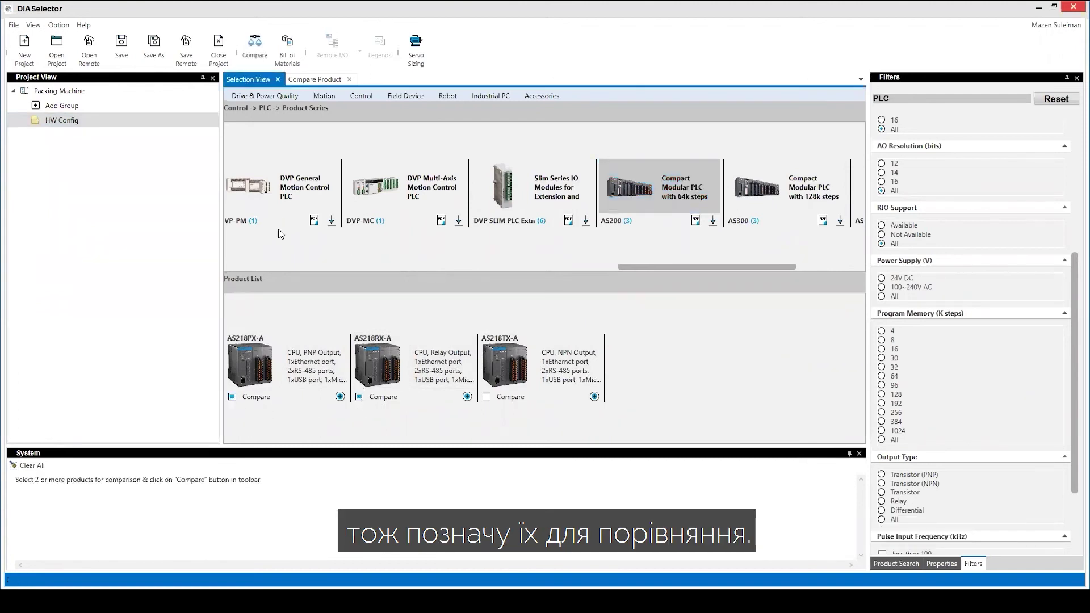
# Compare the AS218PX-A and AS218RX-A specifications side by side.
pyautogui.click(252, 50)
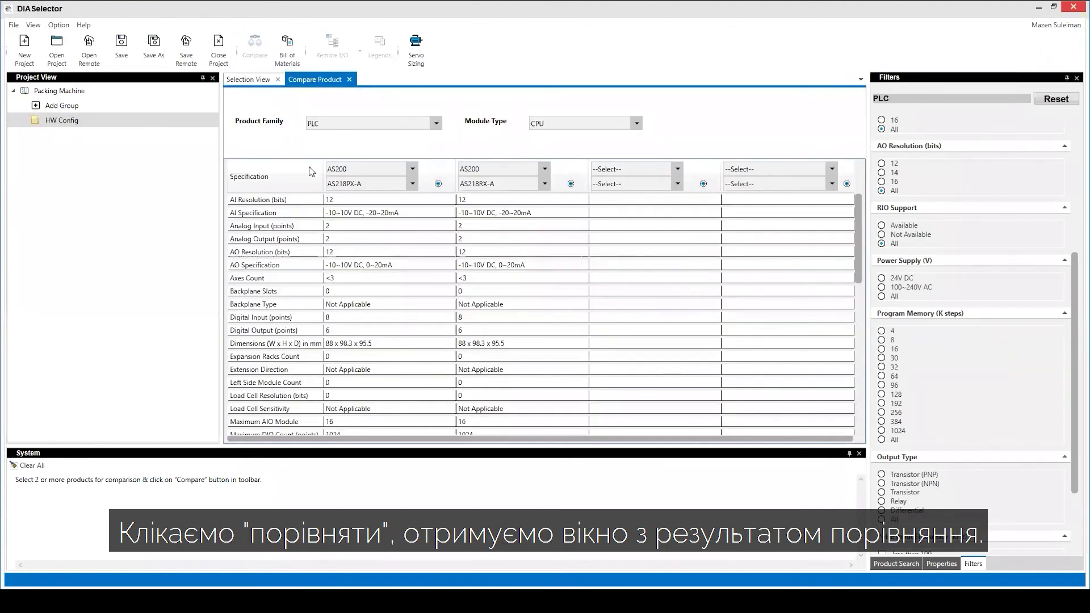
pyautogui.scroll(-3, 466, 250)
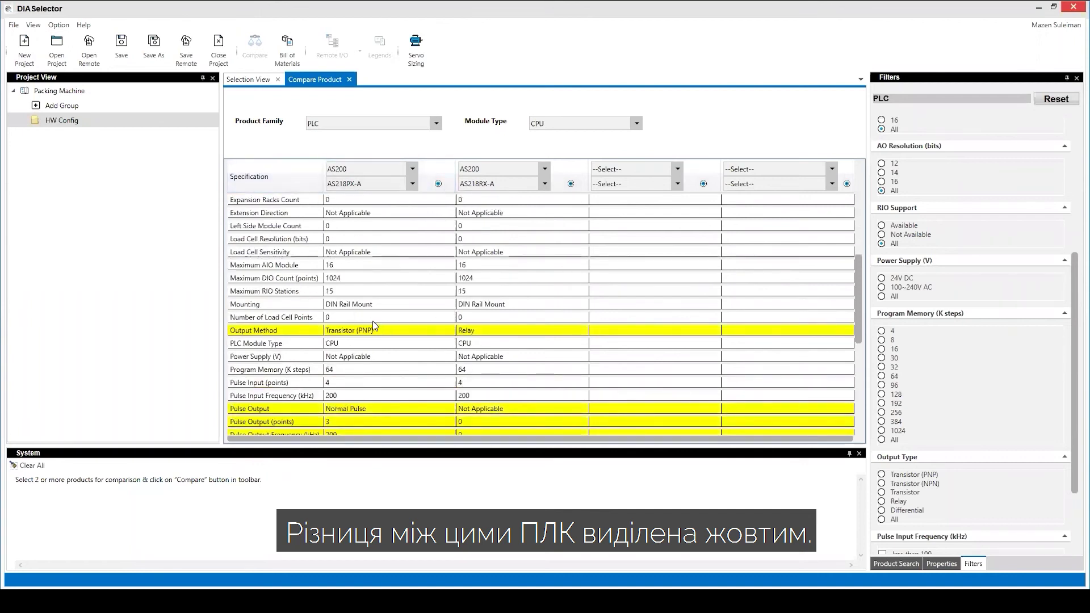
pyautogui.scroll(-1, 340, 312)
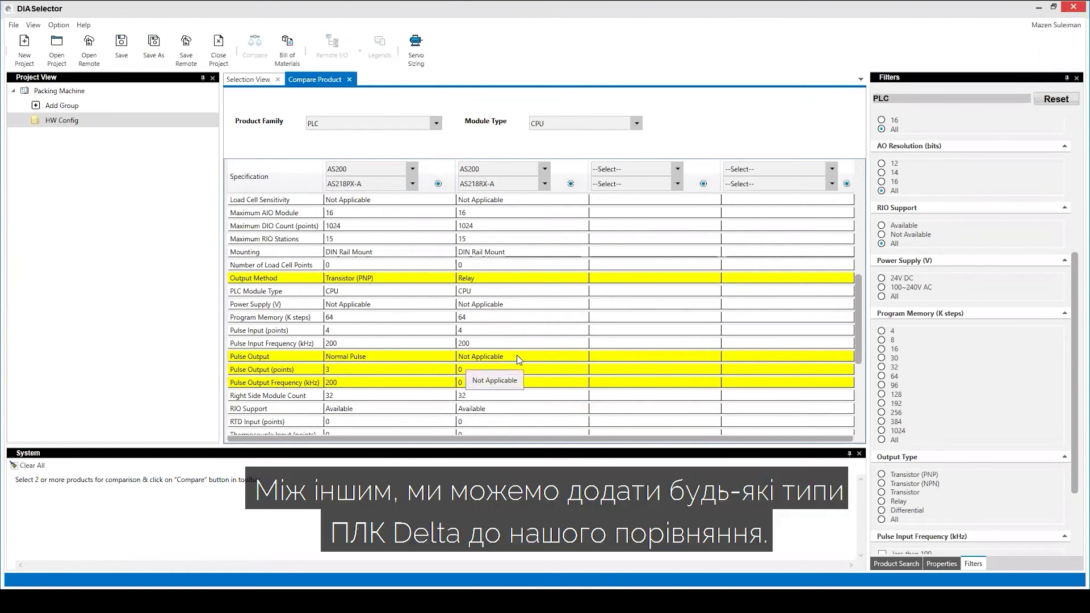
# Add AS300N-A from the AS300 series as the third compared model.
pyautogui.click(678, 169)
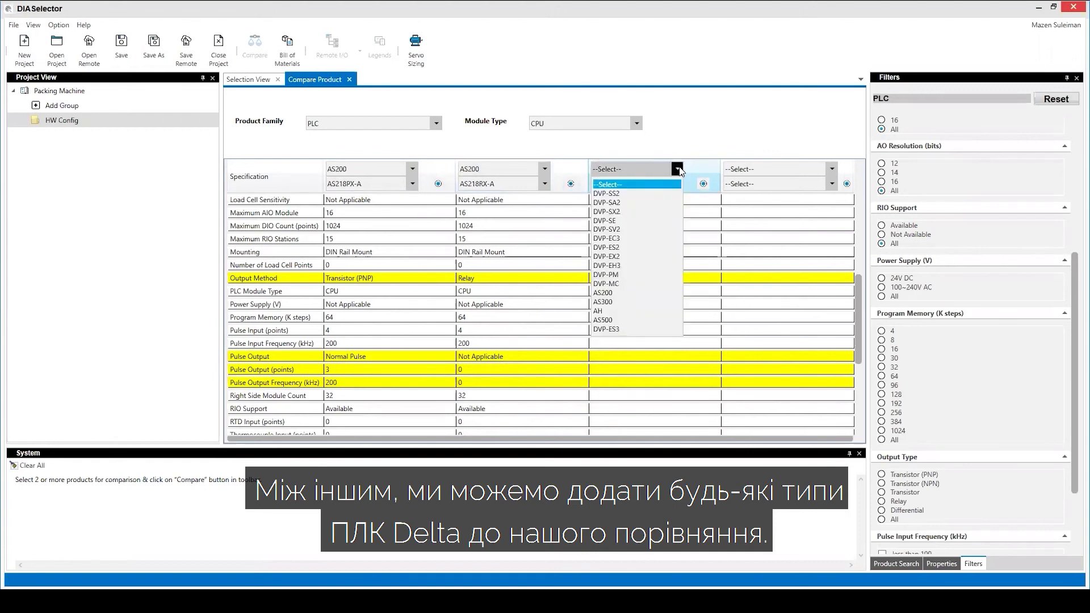
pyautogui.scroll(-4, 639, 261)
pyautogui.scroll(3, 633, 268)
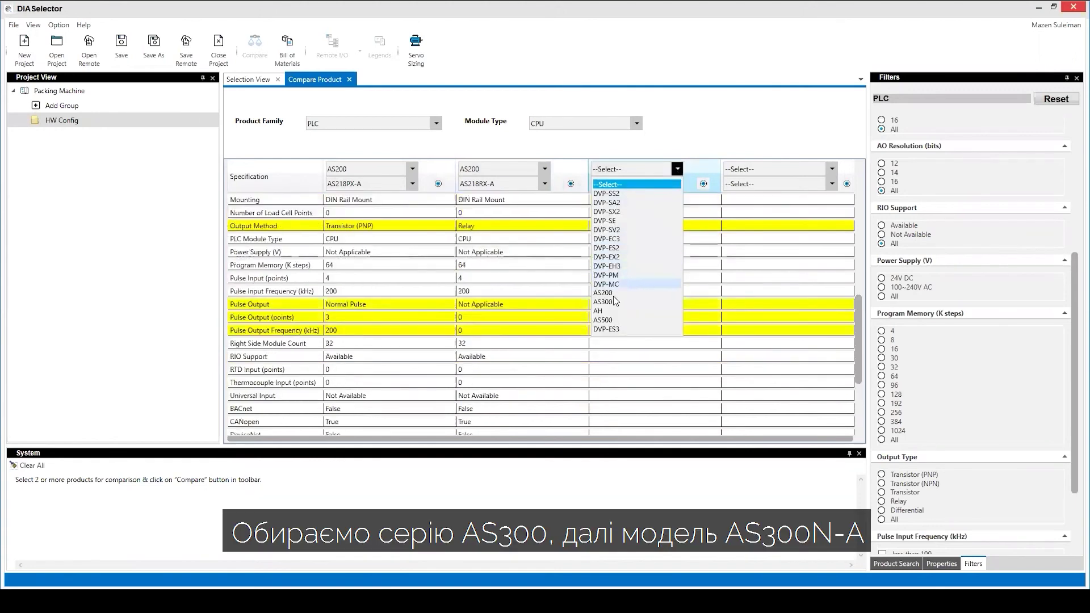
pyautogui.click(605, 302)
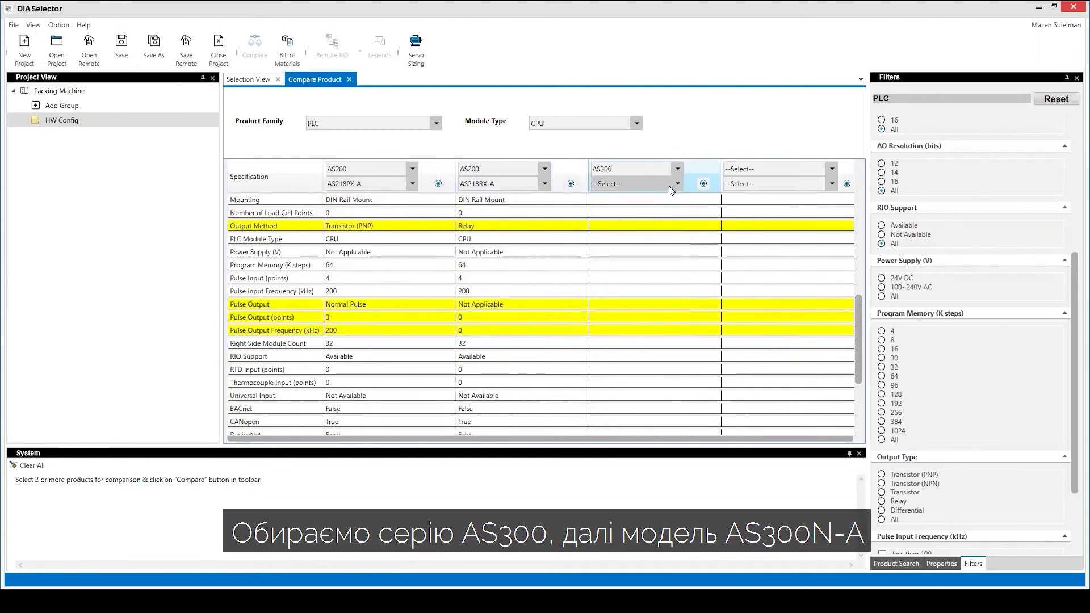
pyautogui.click(673, 185)
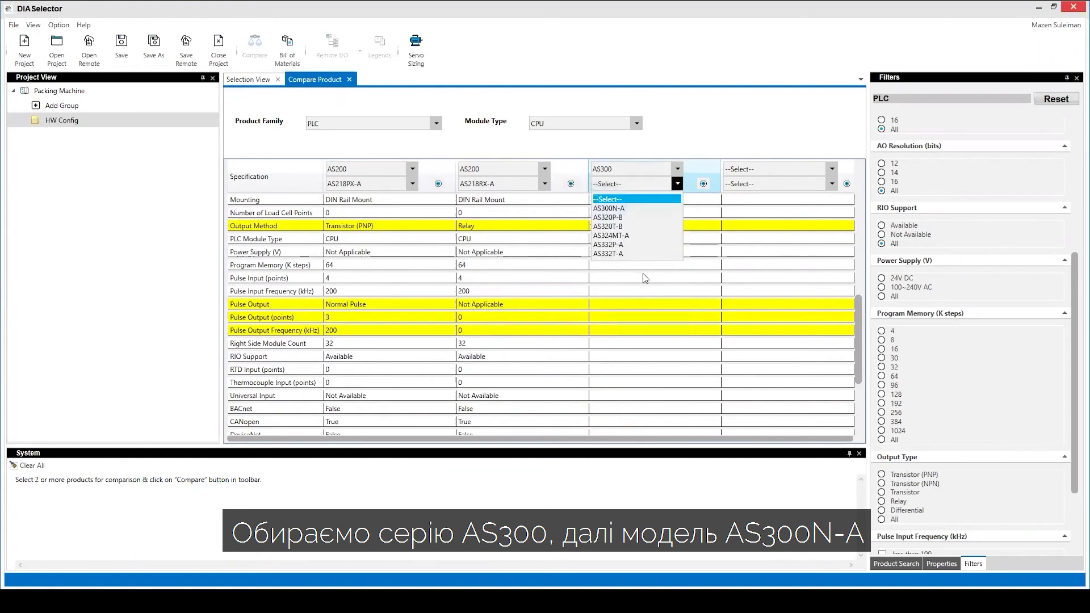
pyautogui.click(632, 208)
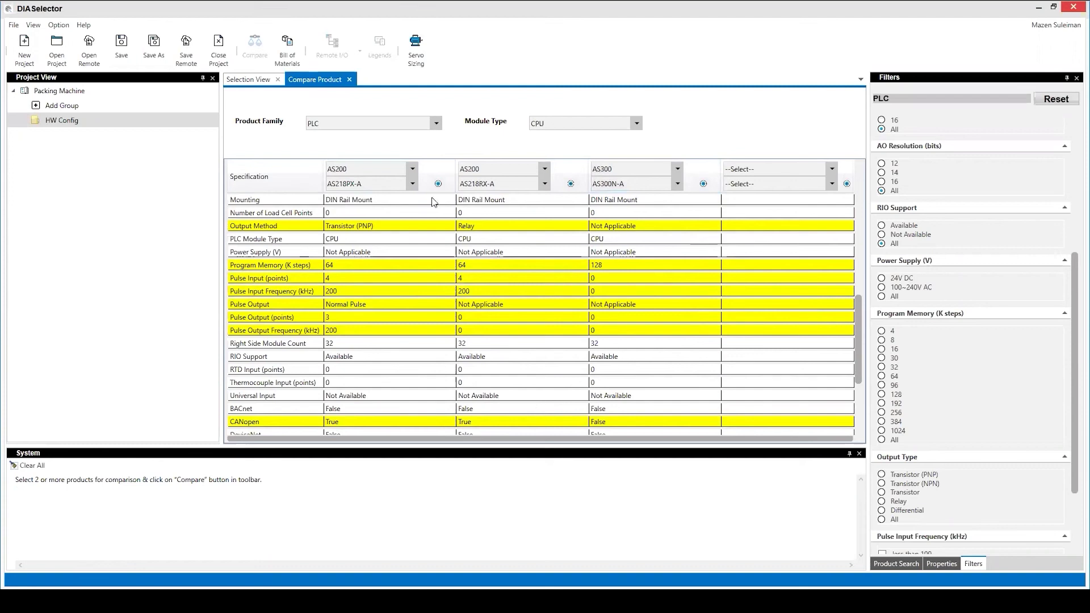
# Add AS300N-A to the HW Config group and open its Hardware Configuration.
pyautogui.click(703, 184)
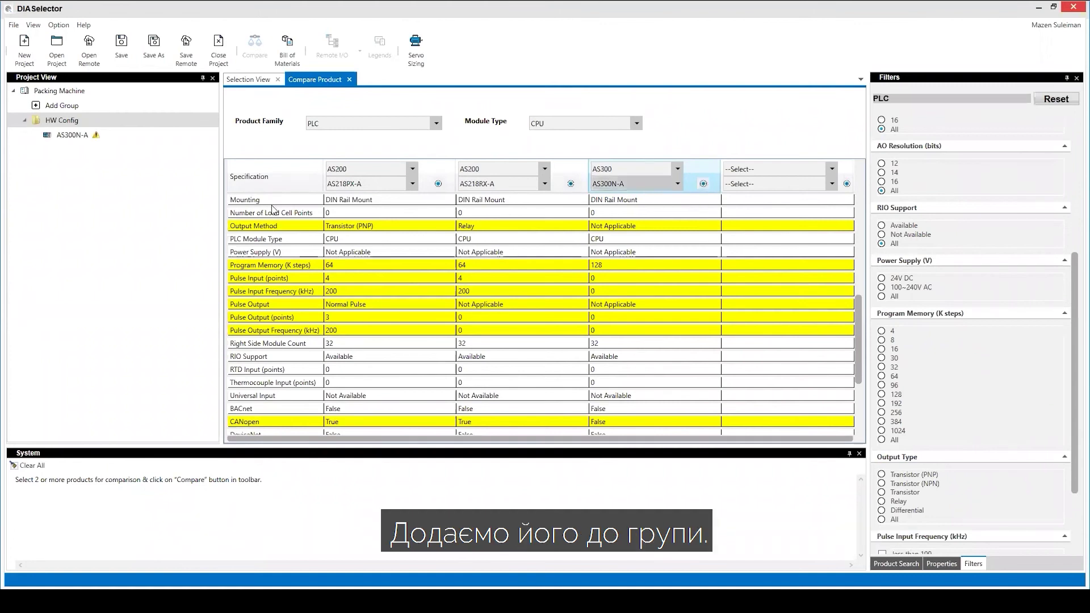
pyautogui.rightClick(79, 136)
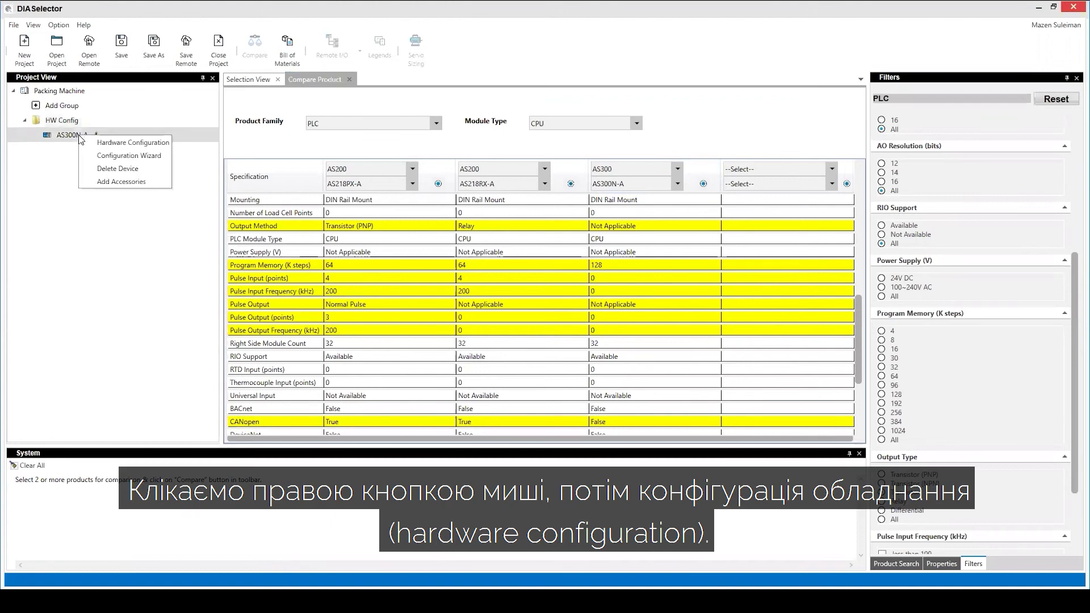
pyautogui.click(108, 144)
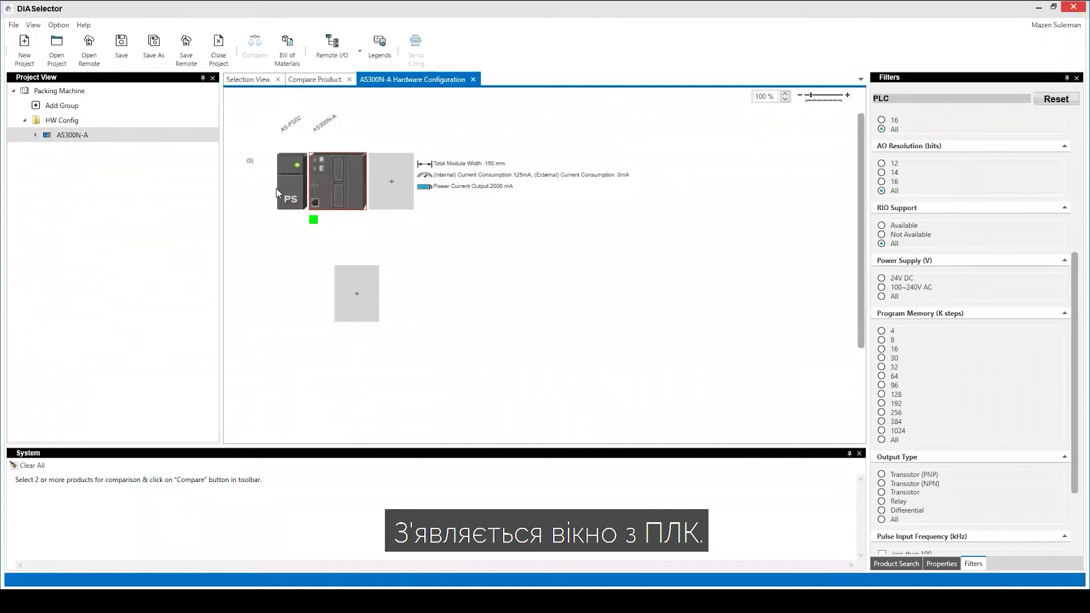
# Start the AS300N-A Configuration Wizard and set the RTD points to 2.
pyautogui.rightClick(69, 131)
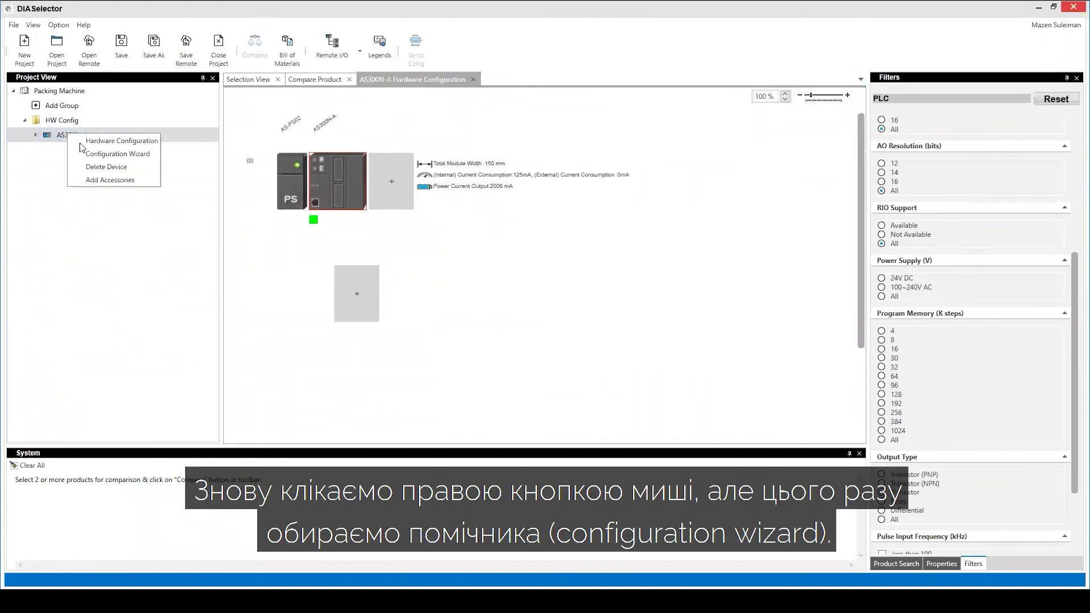
pyautogui.click(100, 152)
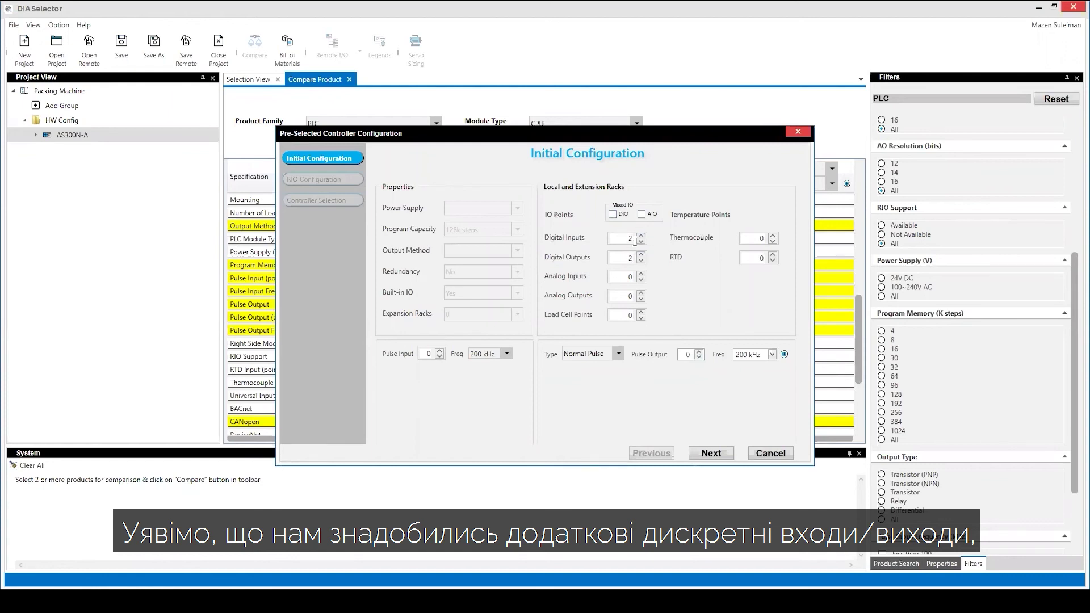
pyautogui.doubleClick(773, 255)
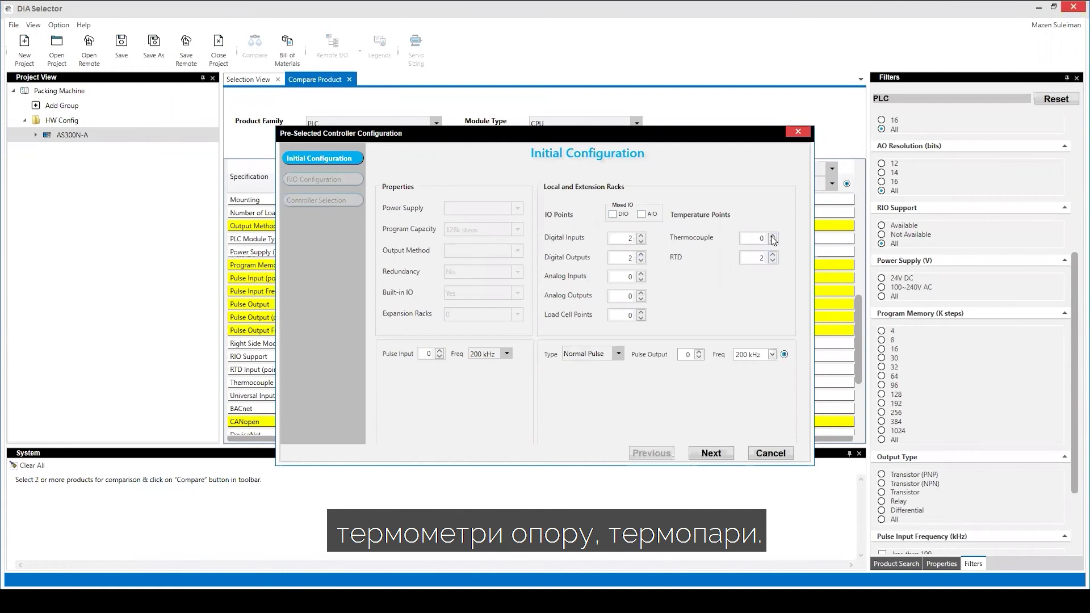
# Configure two EtherNet/IP remote stations, each with 2 digital inputs and 2 digital outputs.
pyautogui.click(359, 177)
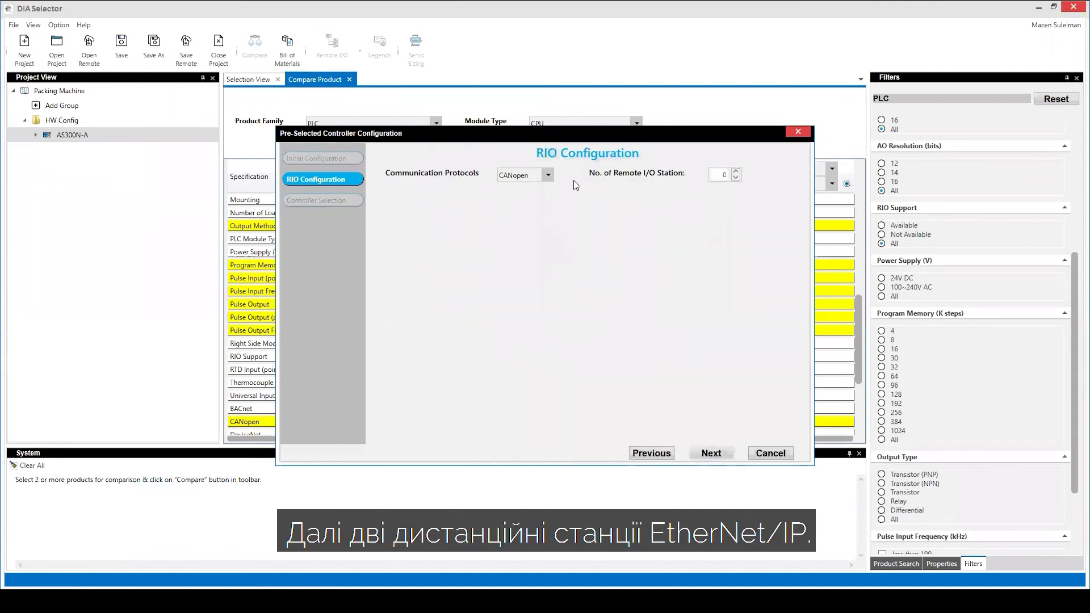
pyautogui.write('2')
pyautogui.click(546, 176)
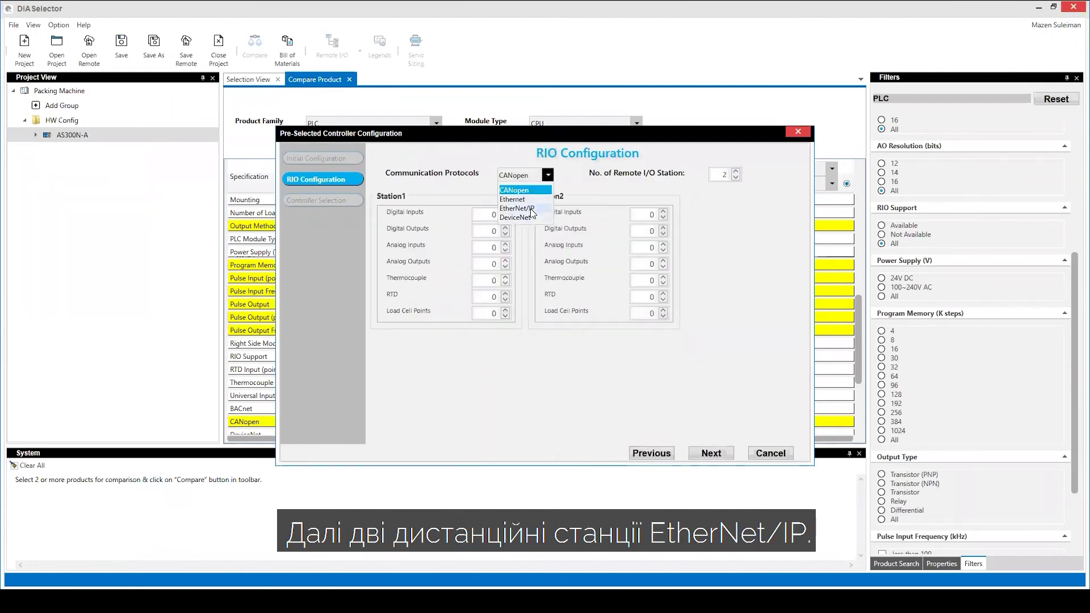
pyautogui.click(518, 208)
pyautogui.click(736, 171)
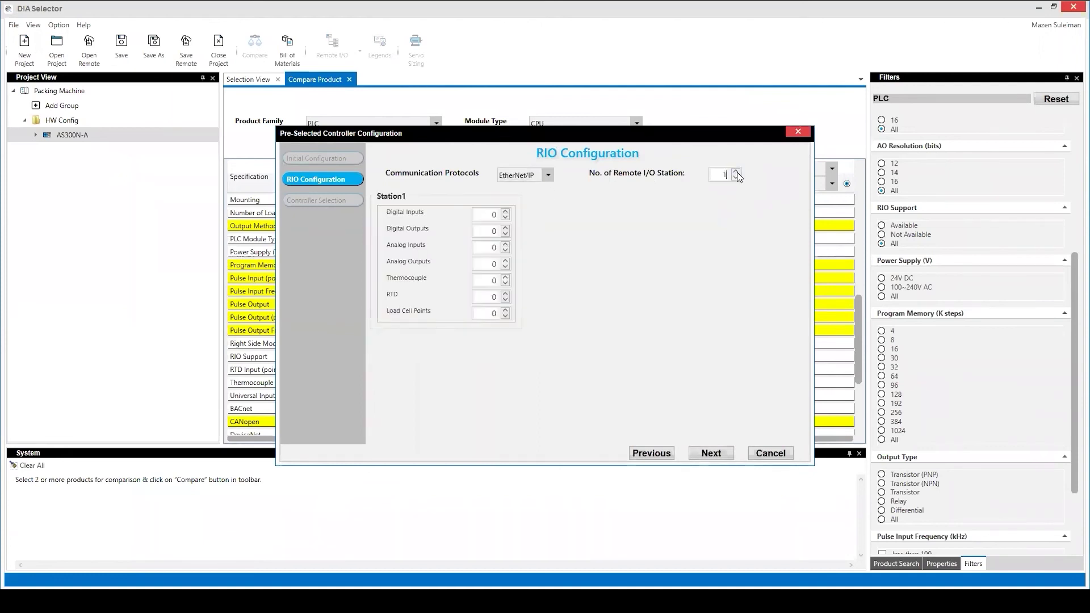
pyautogui.press('Up')
pyautogui.doubleClick(504, 211)
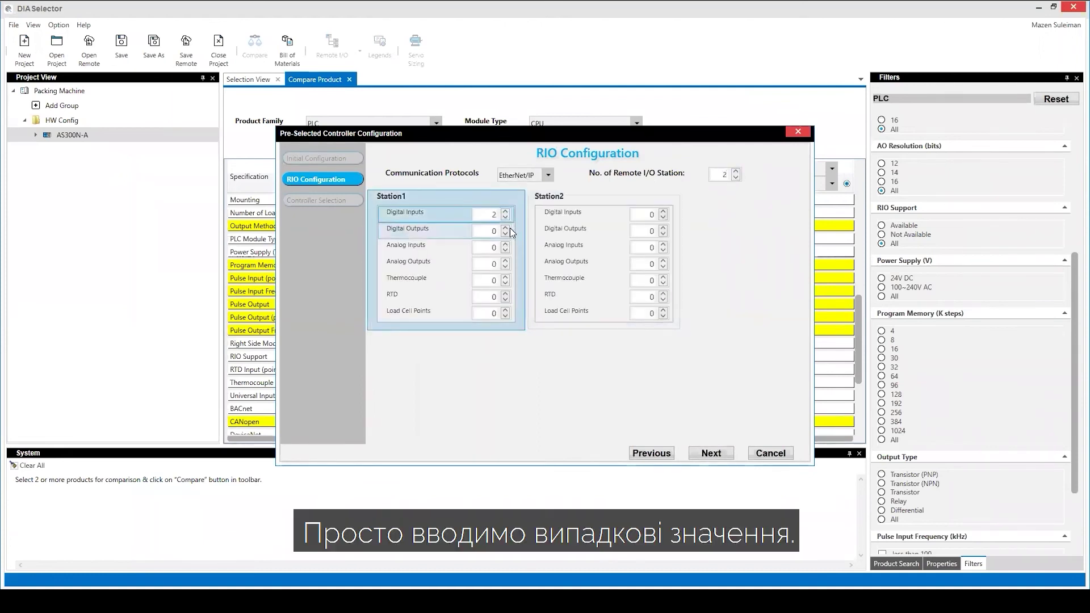
pyautogui.click(505, 227)
pyautogui.click(505, 227)
pyautogui.click(651, 213)
pyautogui.doubleClick(663, 212)
pyautogui.click(663, 228)
pyautogui.click(663, 228)
# Select the proposed AS300N-A controller package and finish the wizard.
pyautogui.click(713, 455)
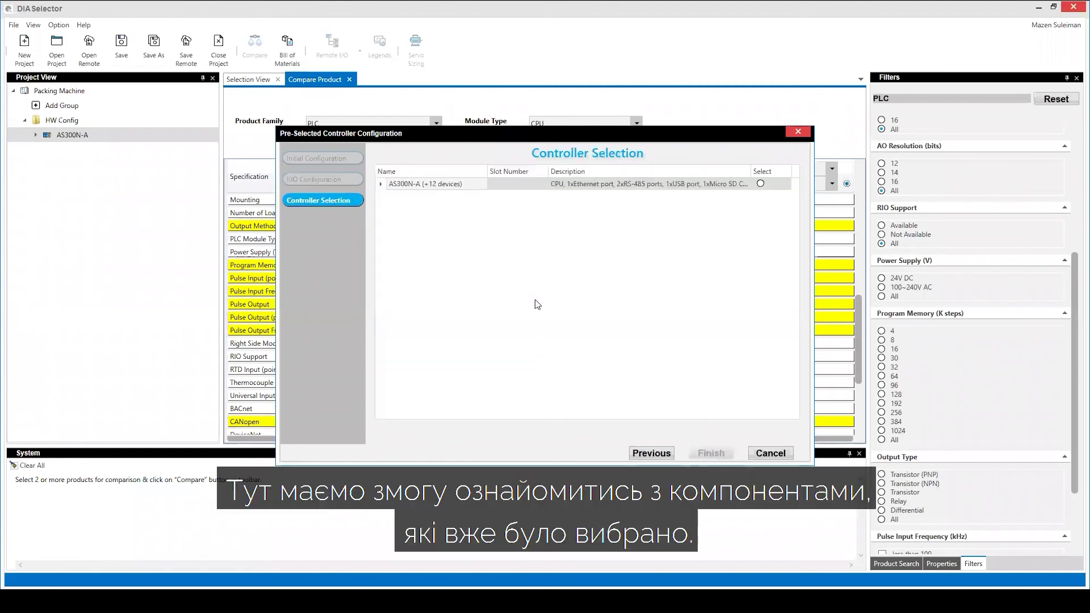
pyautogui.click(380, 184)
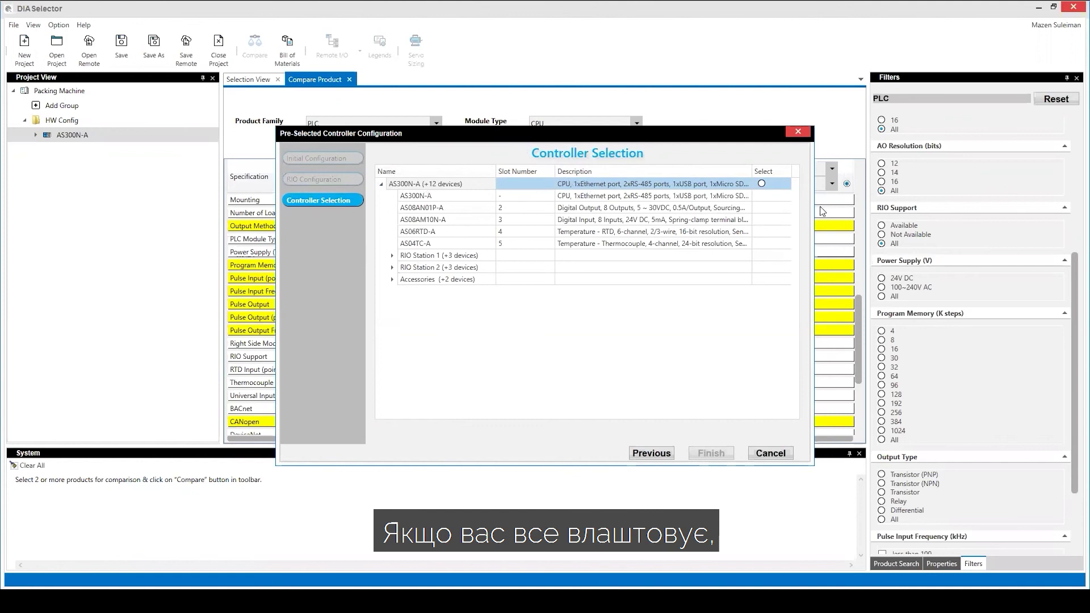
pyautogui.click(763, 184)
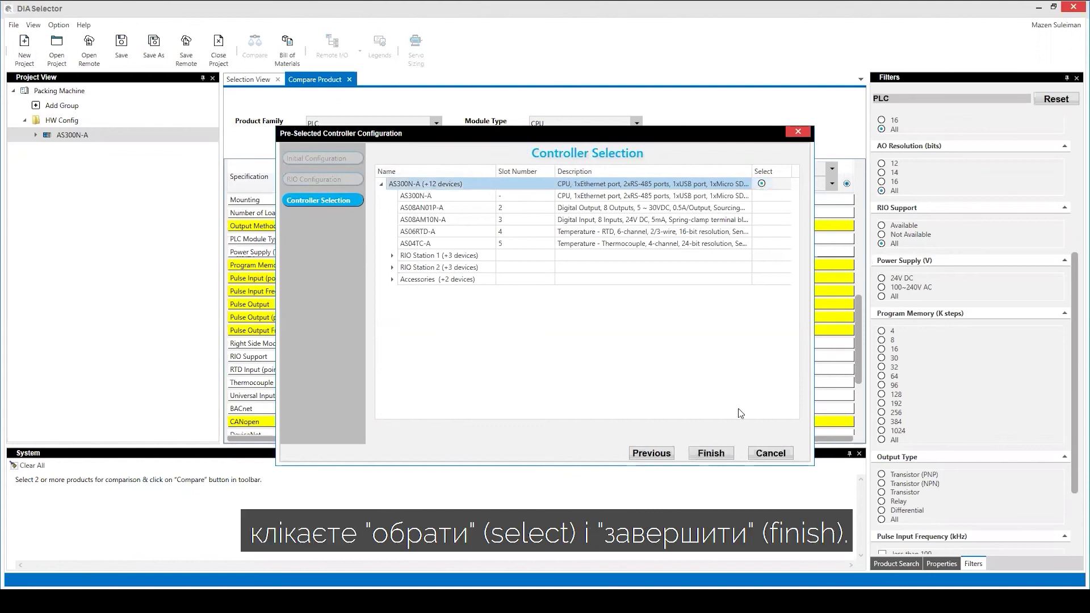
pyautogui.click(706, 452)
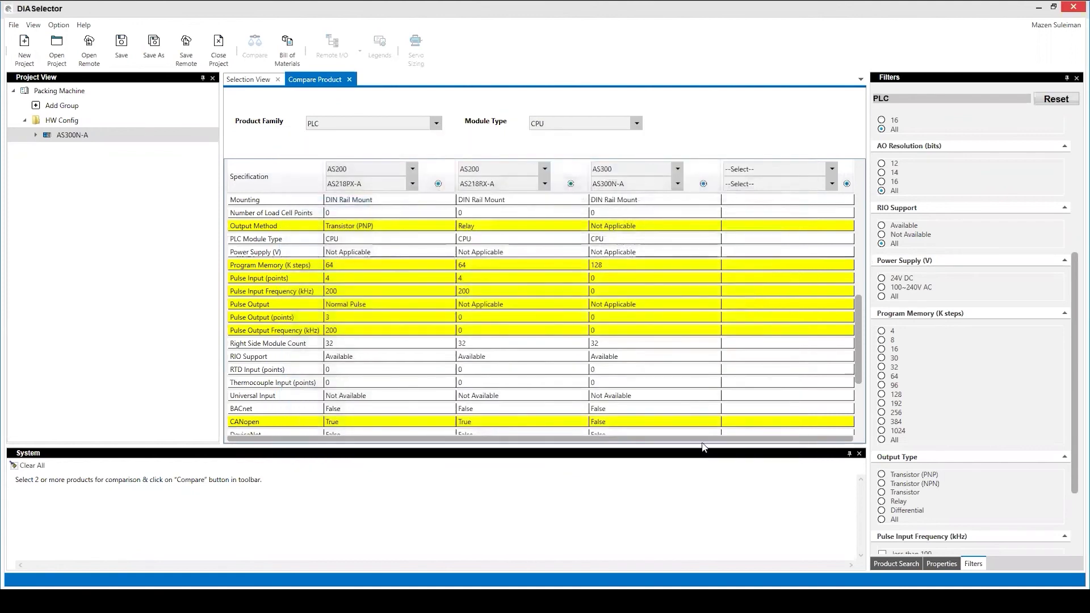
# Open the AS300N-A Hardware Configuration showing the main rack and both remote stations' 08AM modules.
pyautogui.rightClick(69, 135)
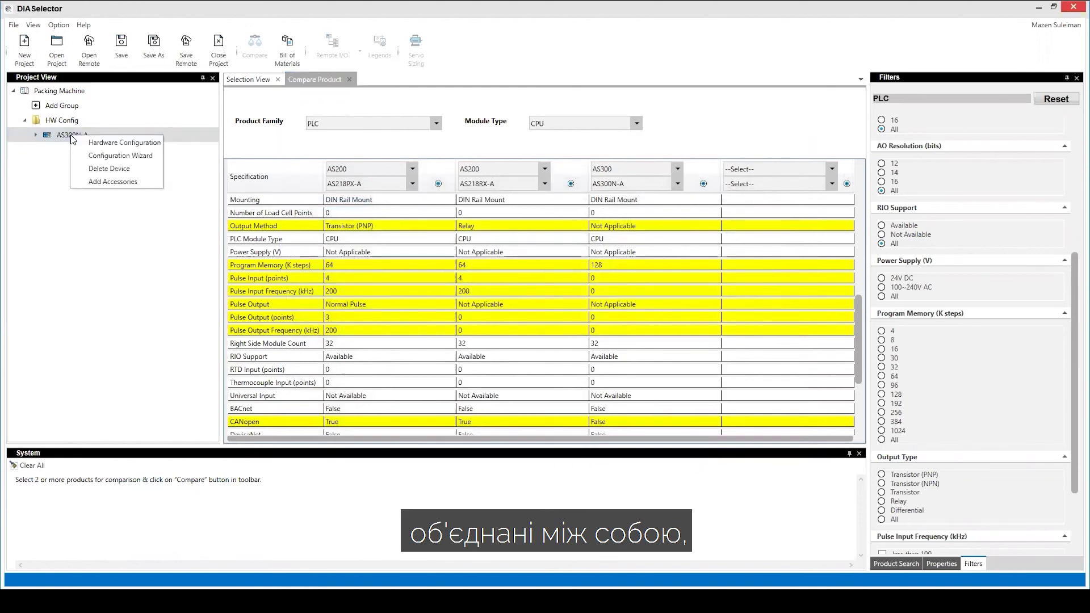
pyautogui.click(89, 139)
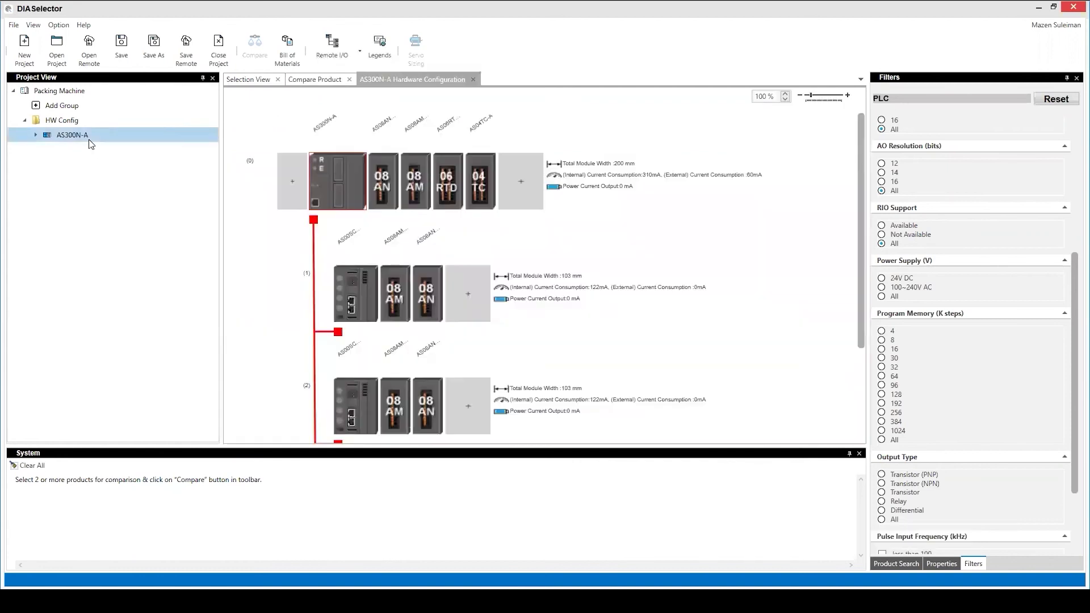
pyautogui.scroll(-1, 421, 292)
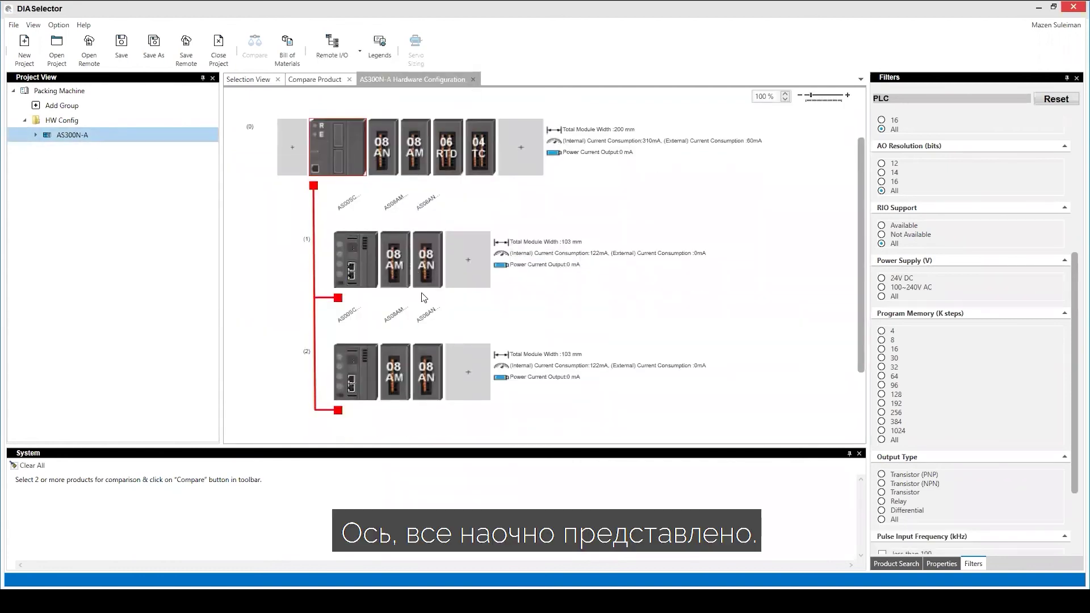
pyautogui.scroll(-1, 414, 309)
pyautogui.scroll(1, 416, 314)
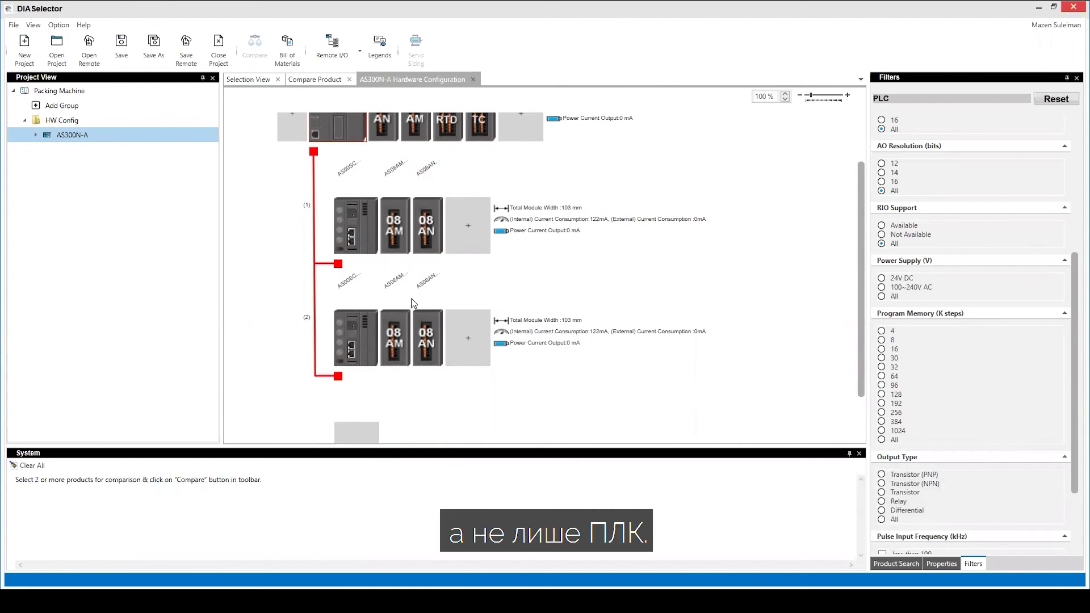
pyautogui.click(67, 124)
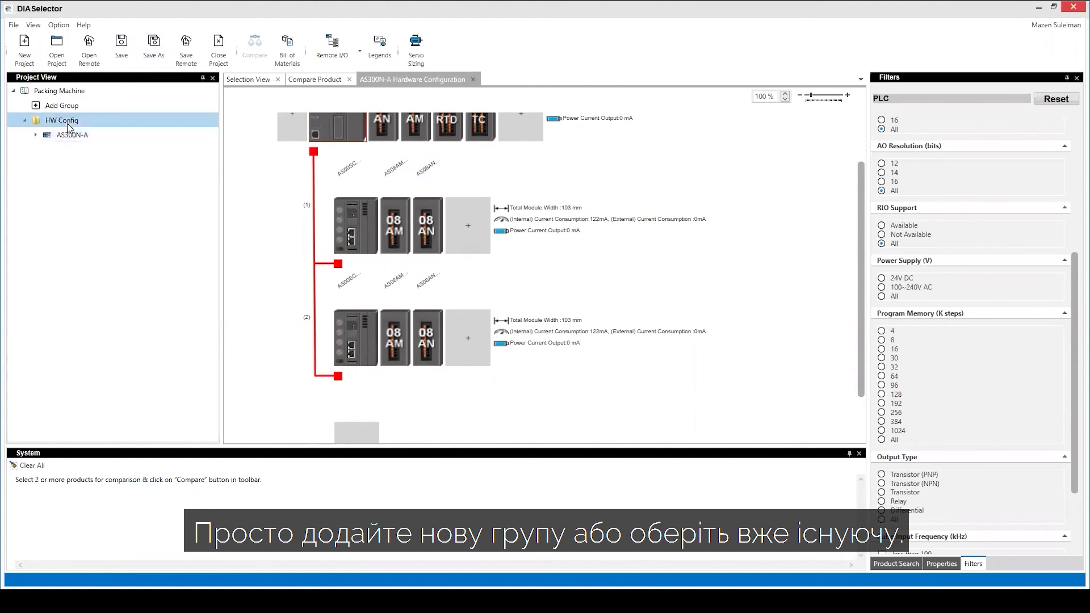
# Return to Selection View and choose AC Motor Drives under Drive & Power Quality.
pyautogui.click(249, 80)
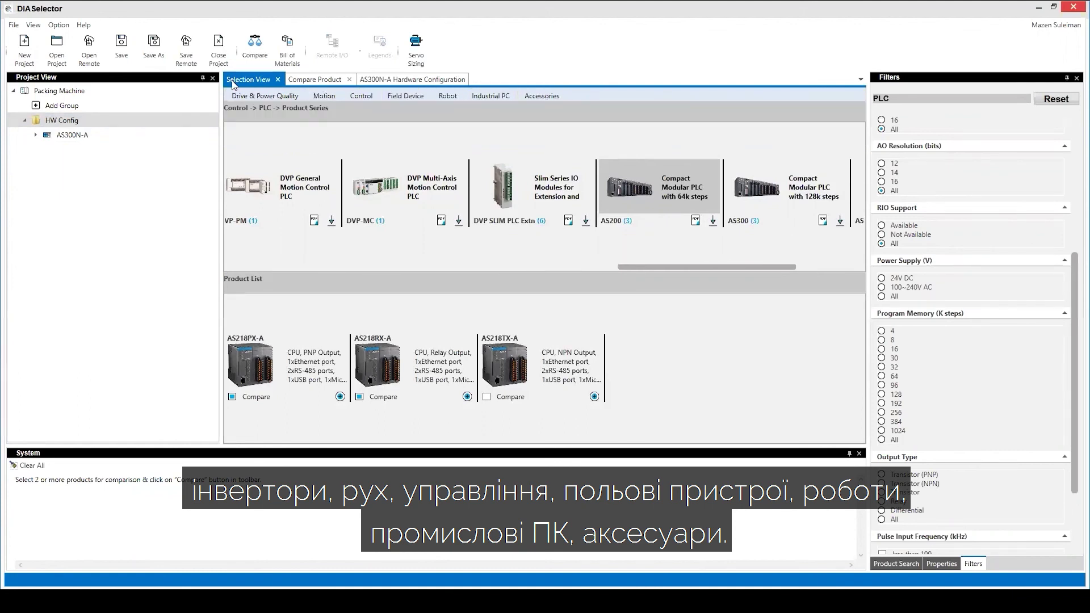
pyautogui.rightClick(249, 119)
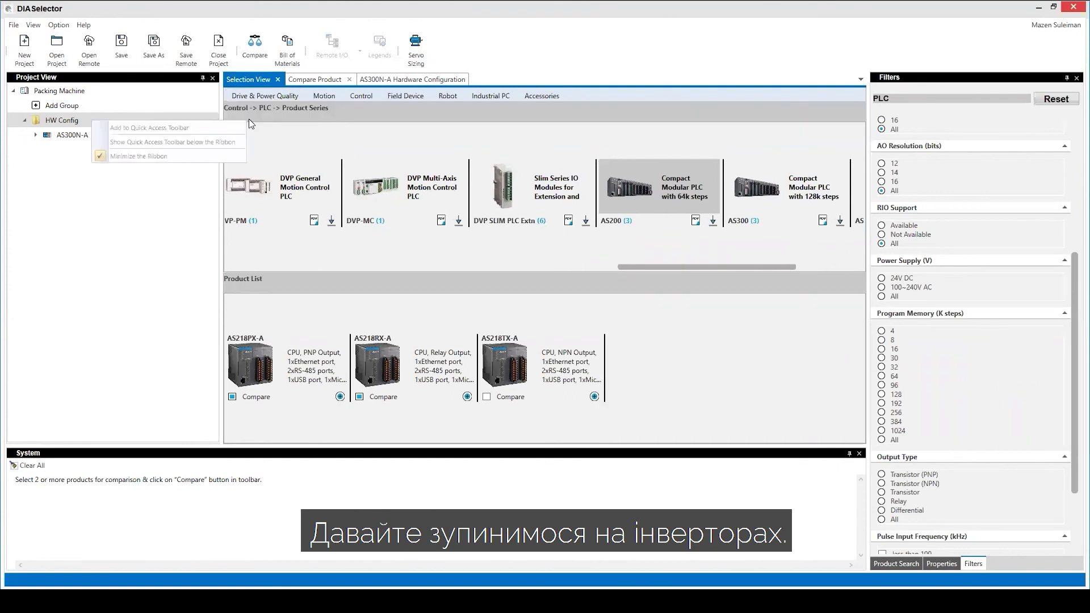
pyautogui.click(244, 123)
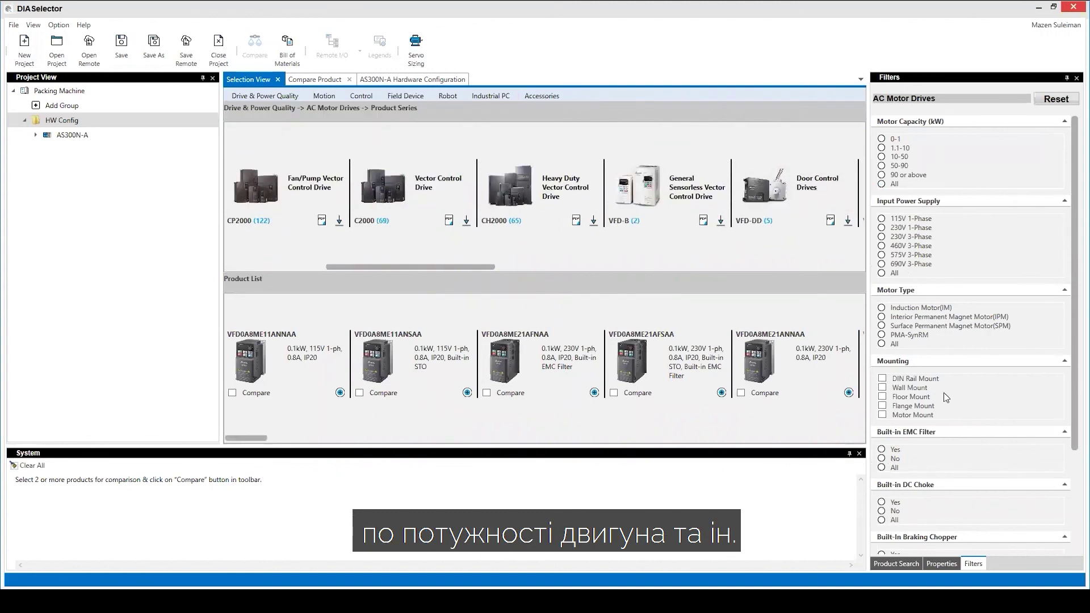
# Add the MS300 drive VFD11AMS21AFSHA to HW Config and select it in the tree.
pyautogui.moveTo(468, 267); pyautogui.dragTo(348, 259)
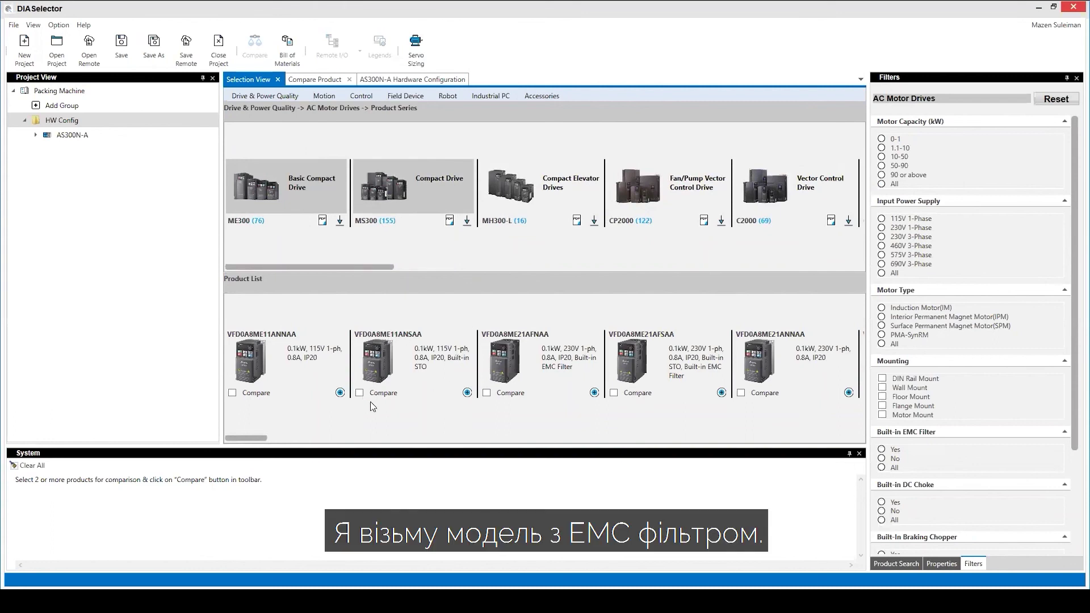
pyautogui.click(466, 393)
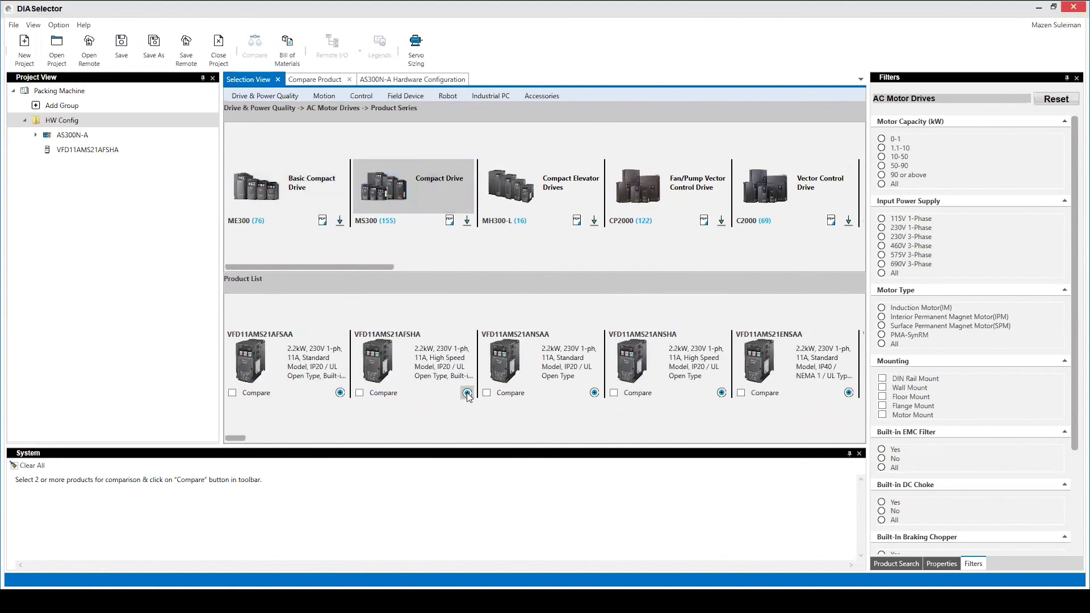
pyautogui.click(92, 151)
pyautogui.rightClick(93, 151)
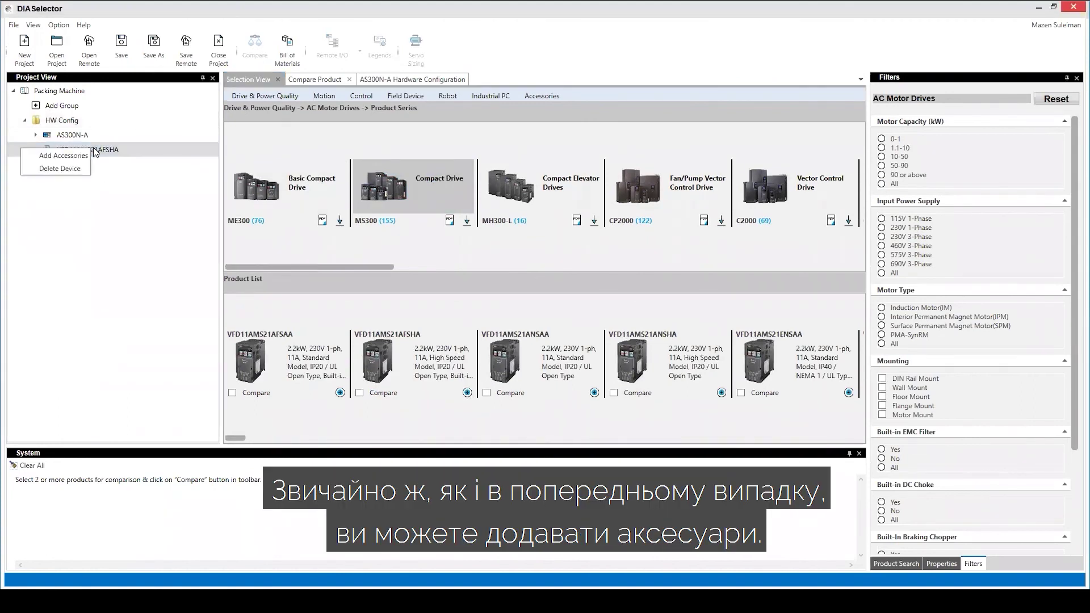
# Attach the UC-CMC003-01A Industrial Communication Cable to the drive, then display the Bill of Materials.
pyautogui.click(63, 156)
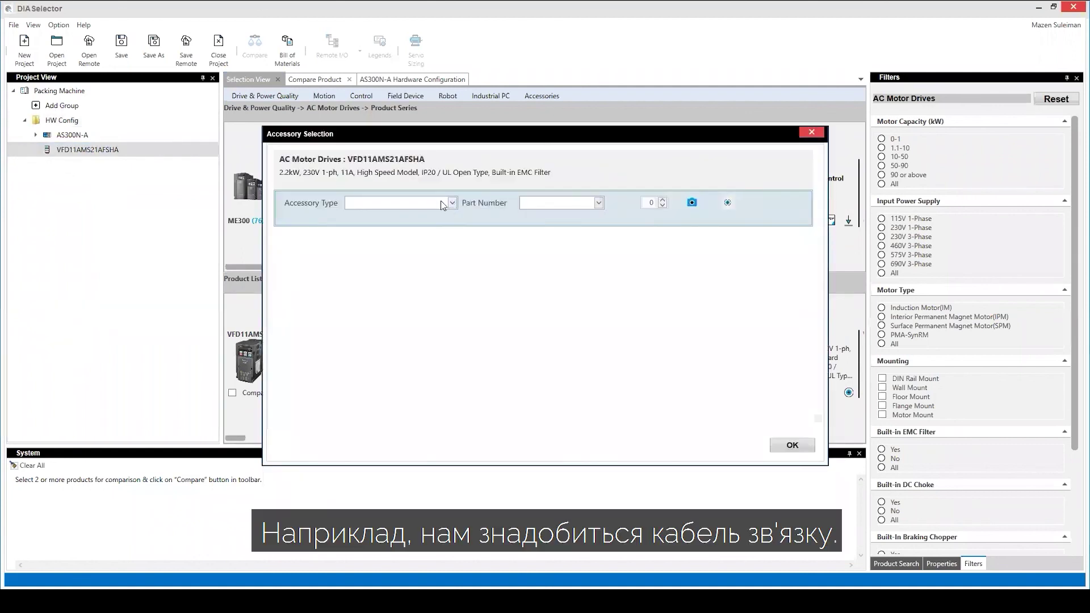
pyautogui.click(441, 203)
pyautogui.click(427, 220)
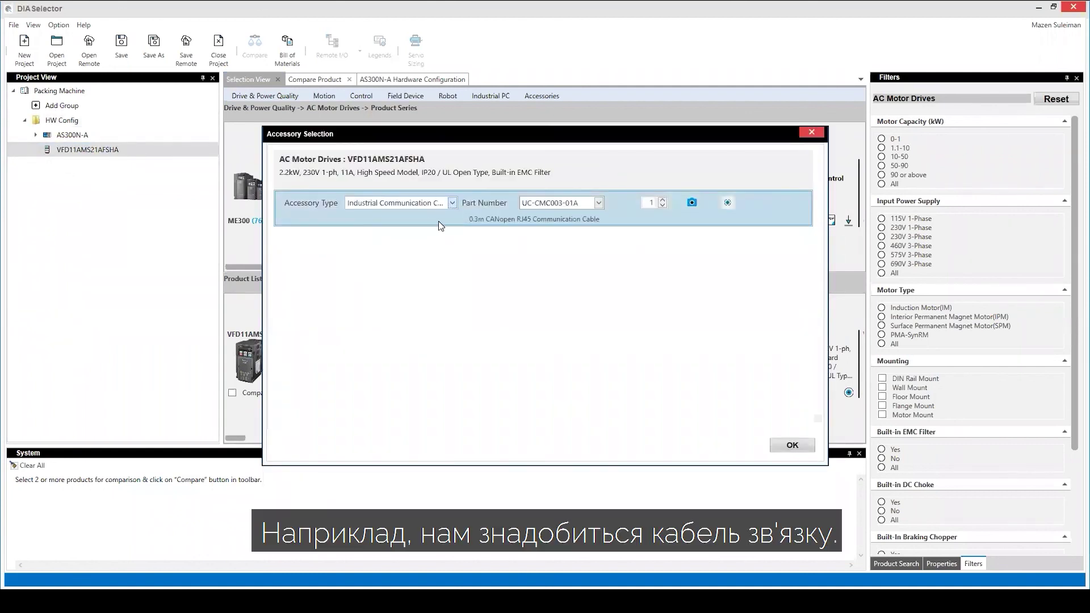
pyautogui.click(552, 204)
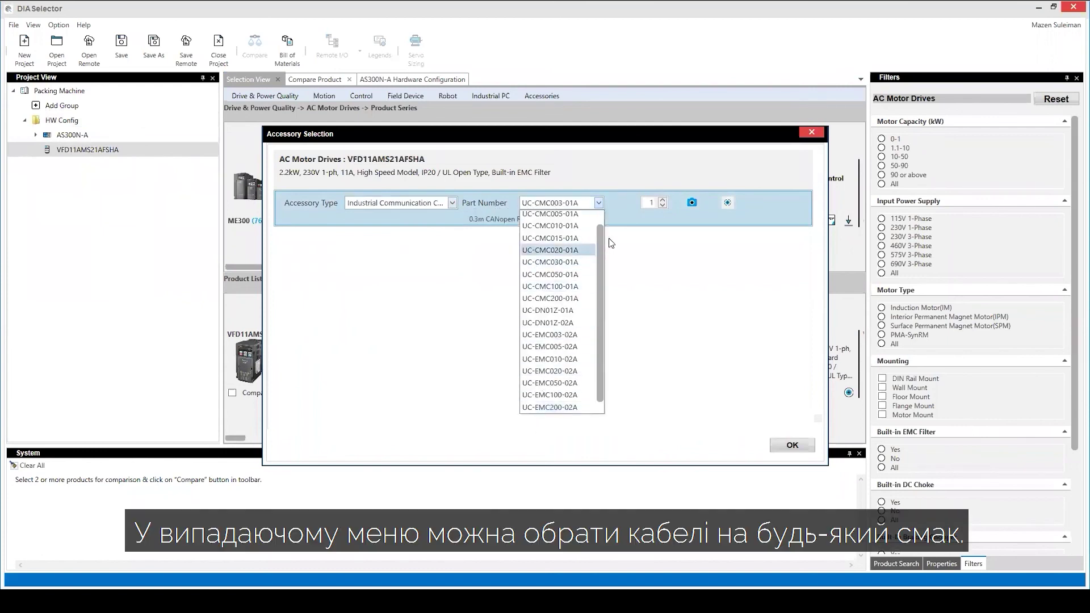
pyautogui.click(603, 210)
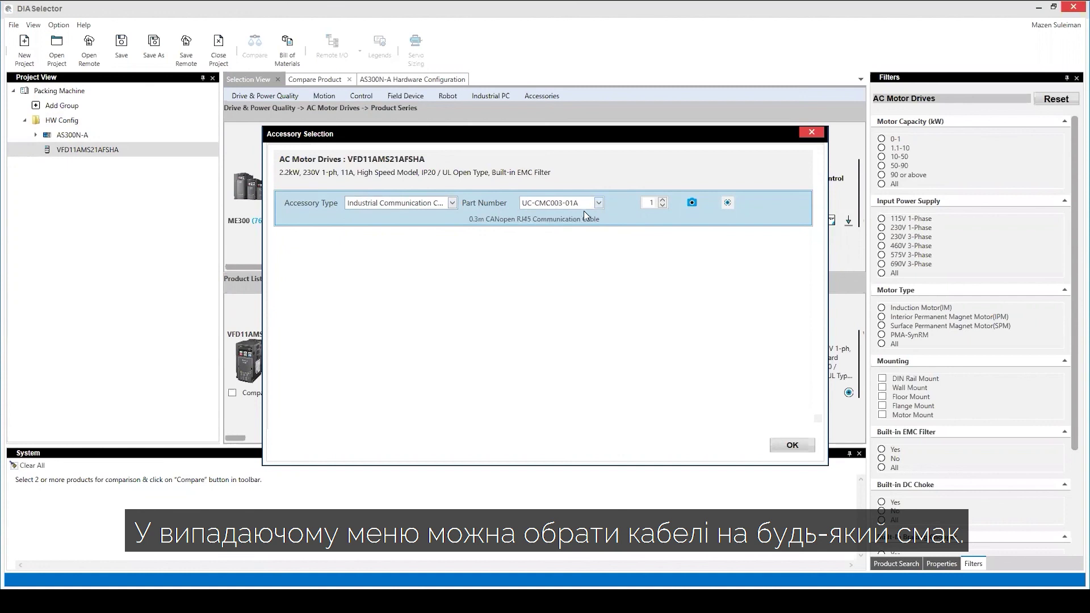
pyautogui.click(691, 203)
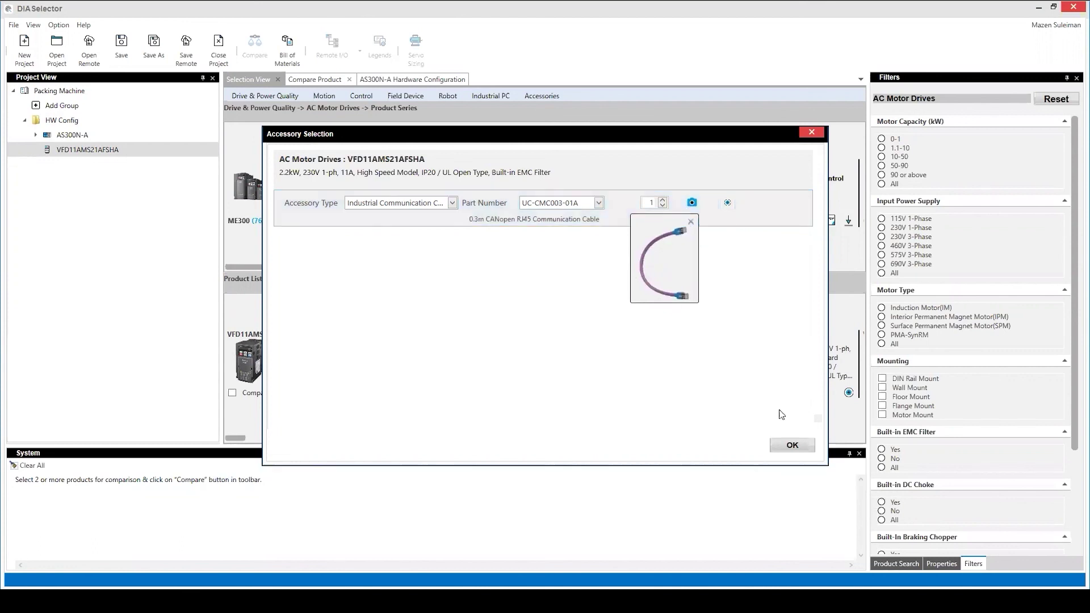
pyautogui.click(793, 446)
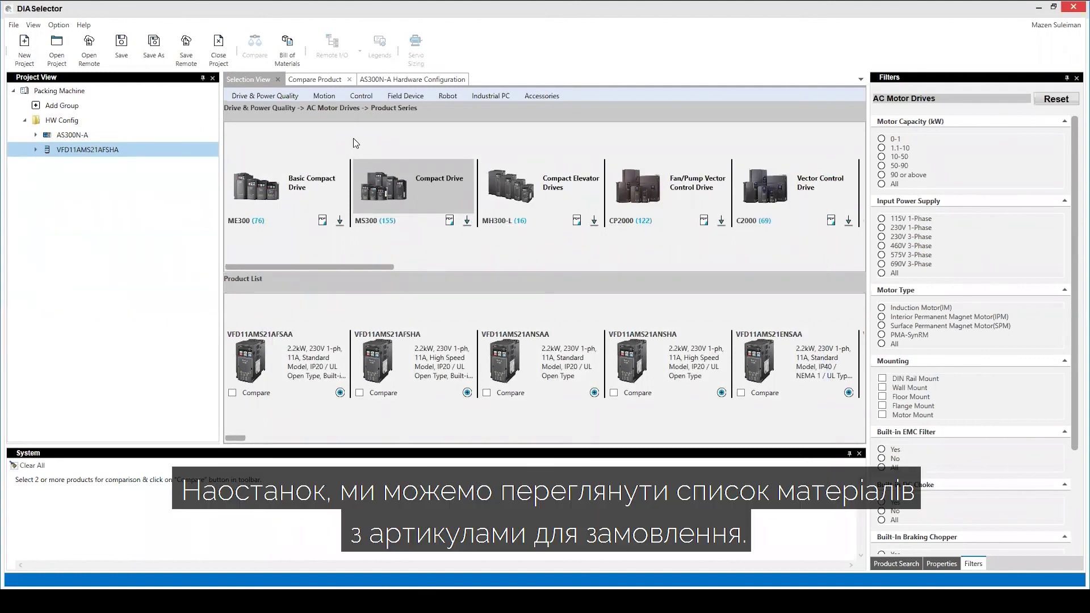
pyautogui.click(285, 49)
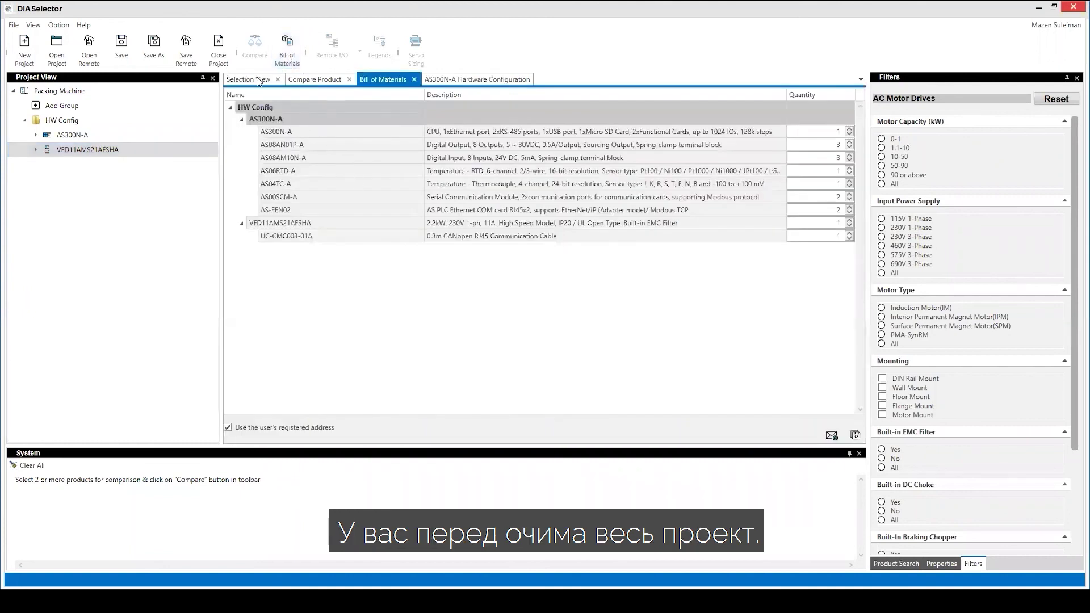